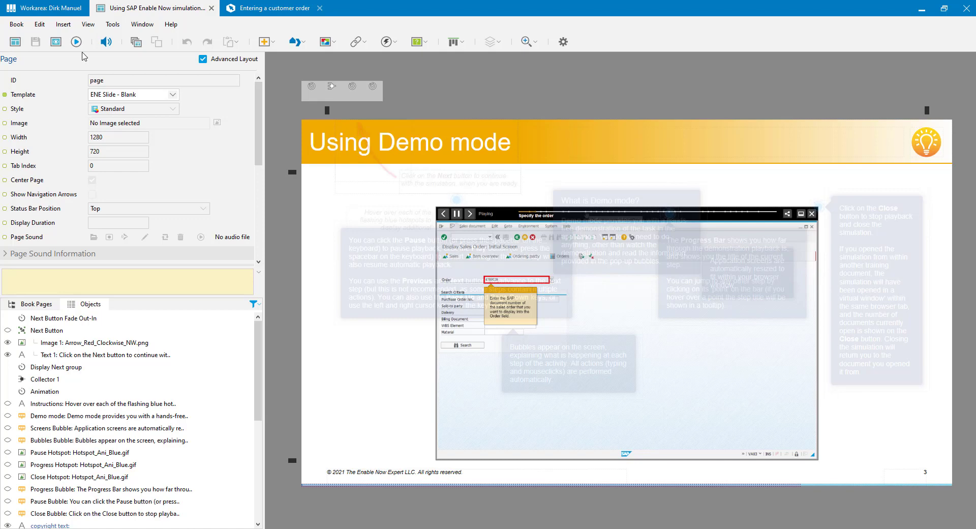
Switch to the Entering a customer order project and look at its Start step and the options for adding content
left_click(257, 11)
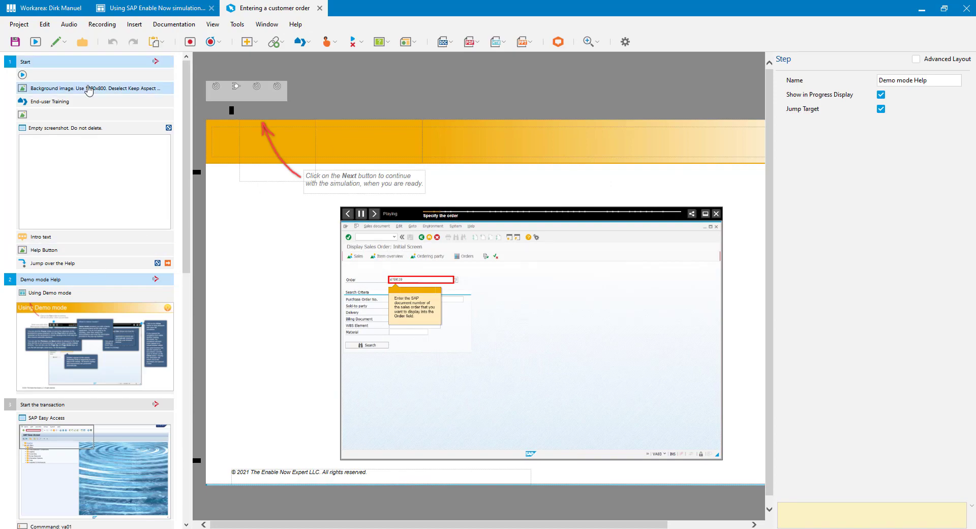
left_click(92, 62)
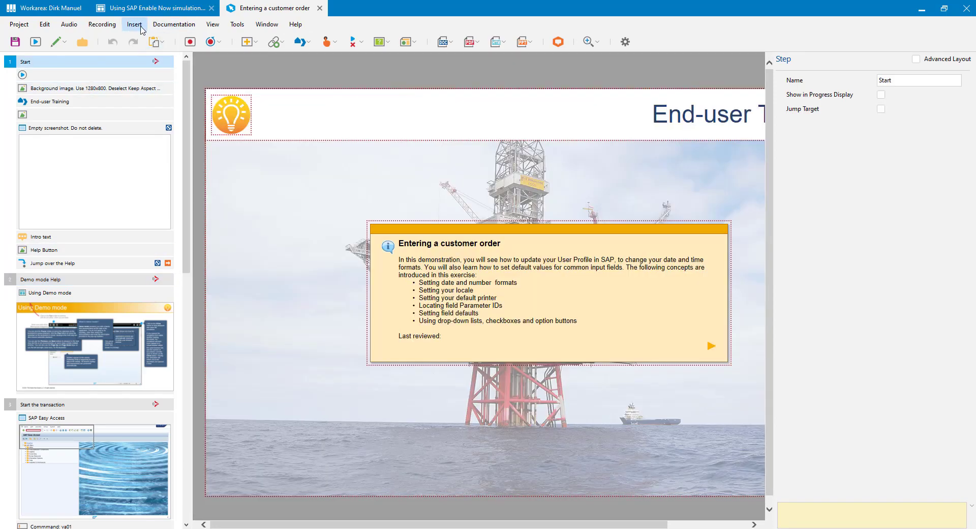
left_click(134, 24)
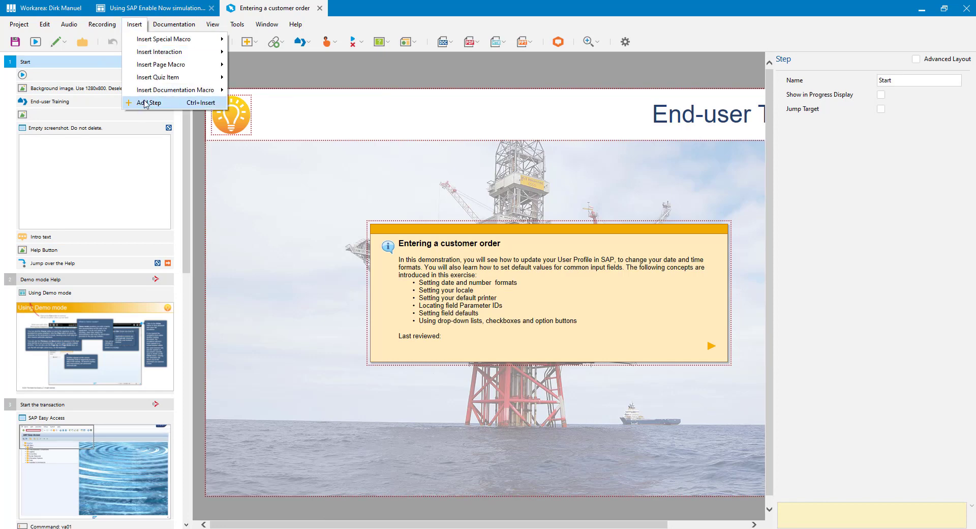
key("Escape")
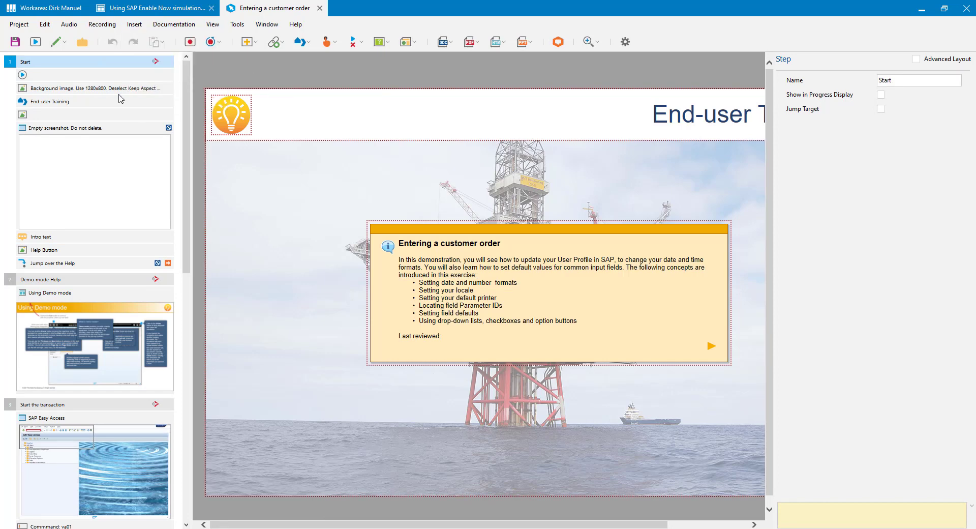
Link the book page in the Demo mode Help step to the Using Demo mode page
left_click(105, 280)
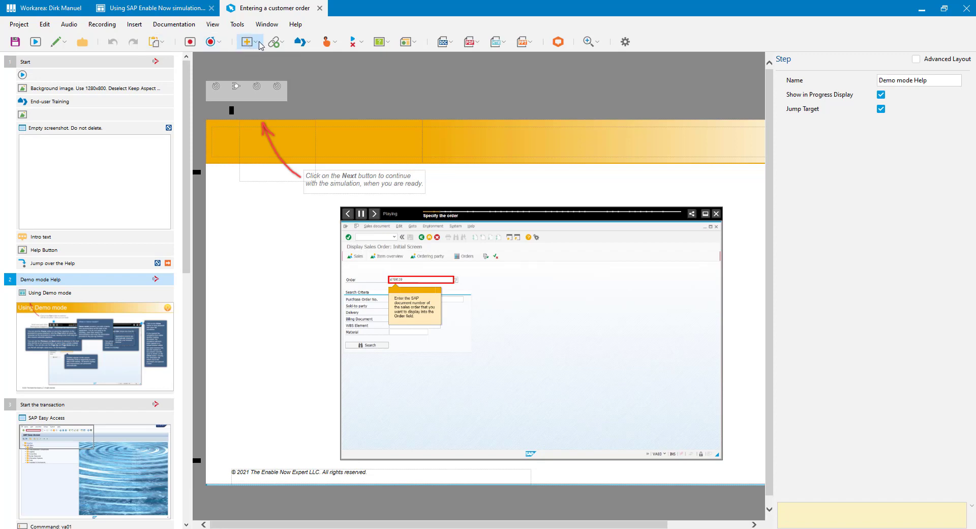
left_click(259, 42)
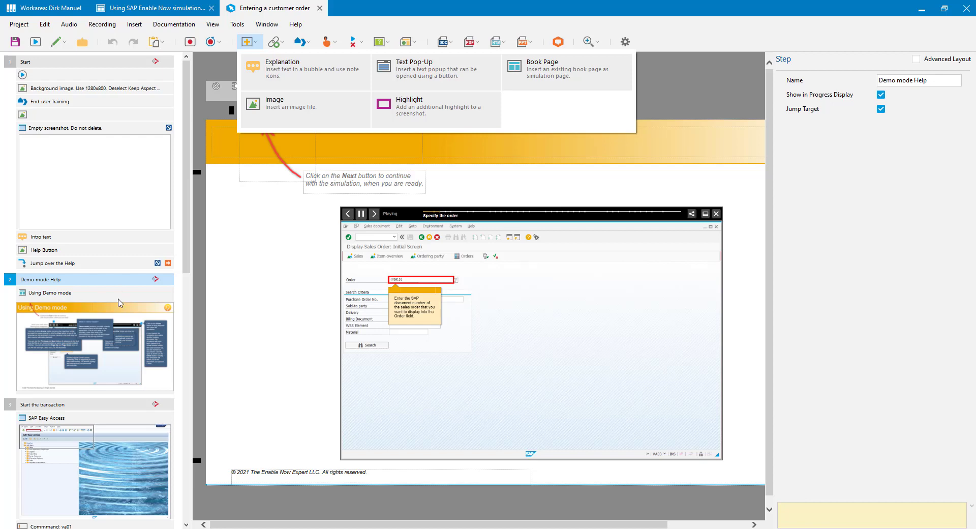
left_click(120, 303)
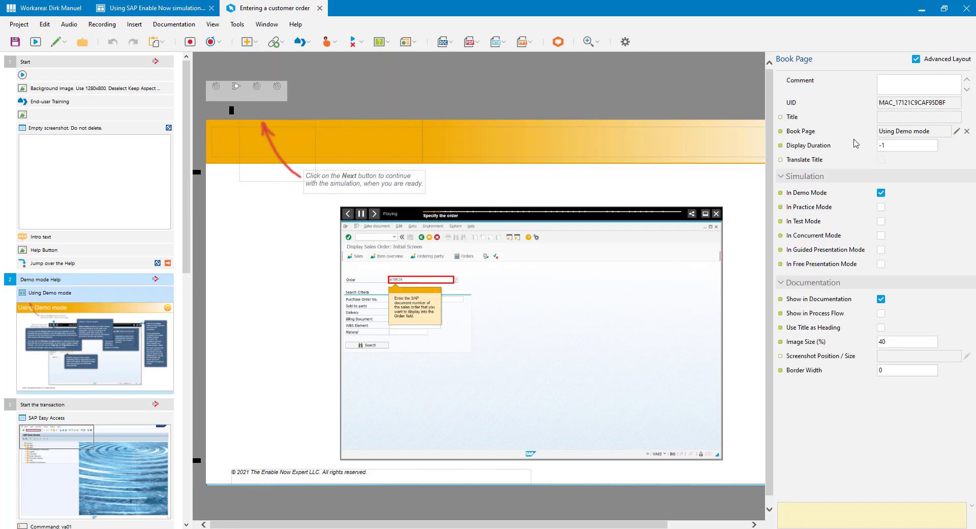
left_click(800, 135)
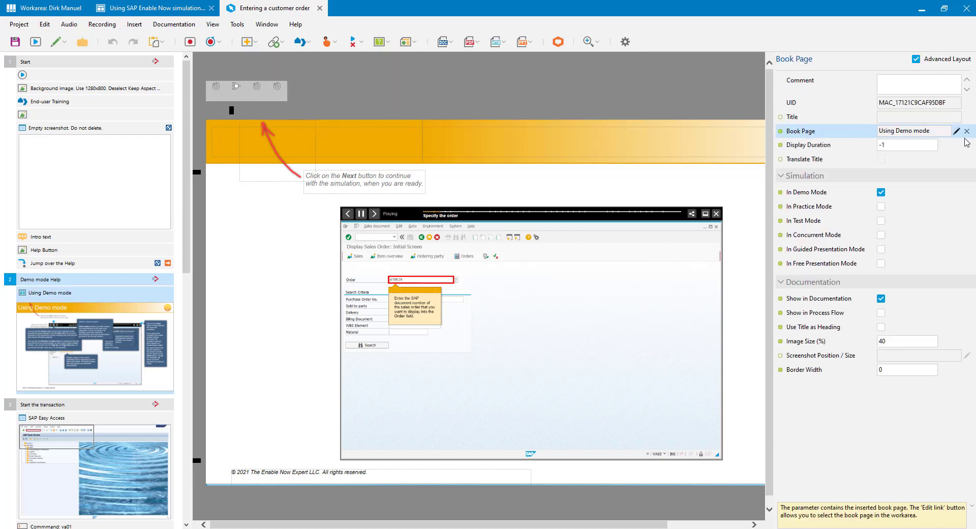
left_click(957, 132)
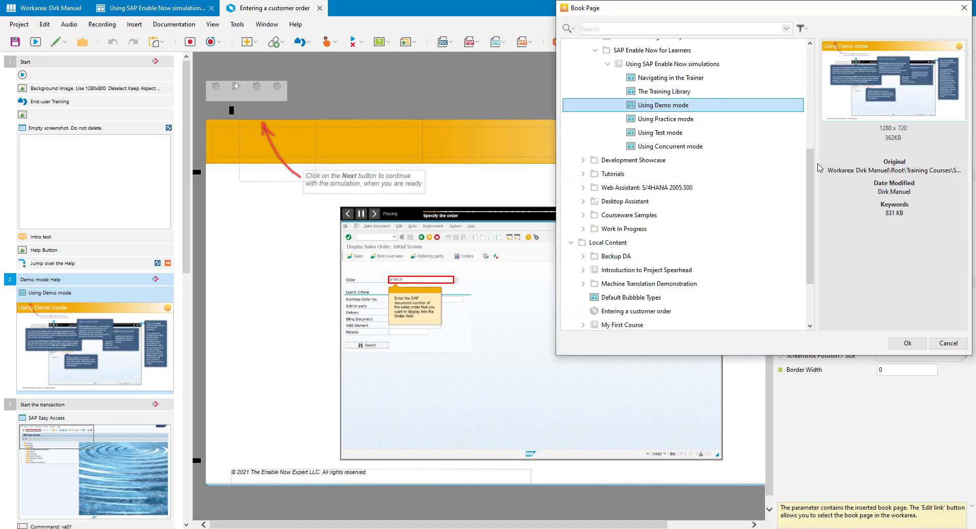
left_click(907, 343)
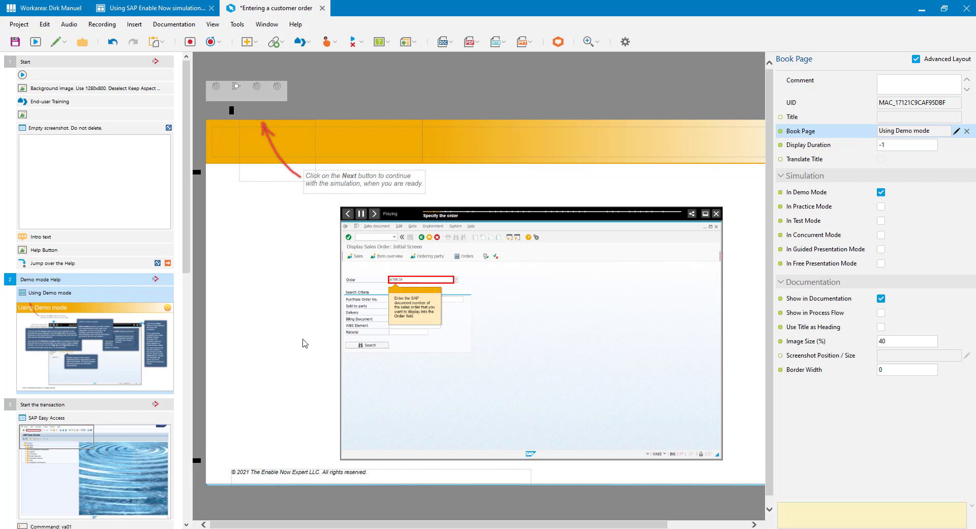
Inspect the properties of the Start step's empty screenshot and its Intro text explanation
left_click(153, 199)
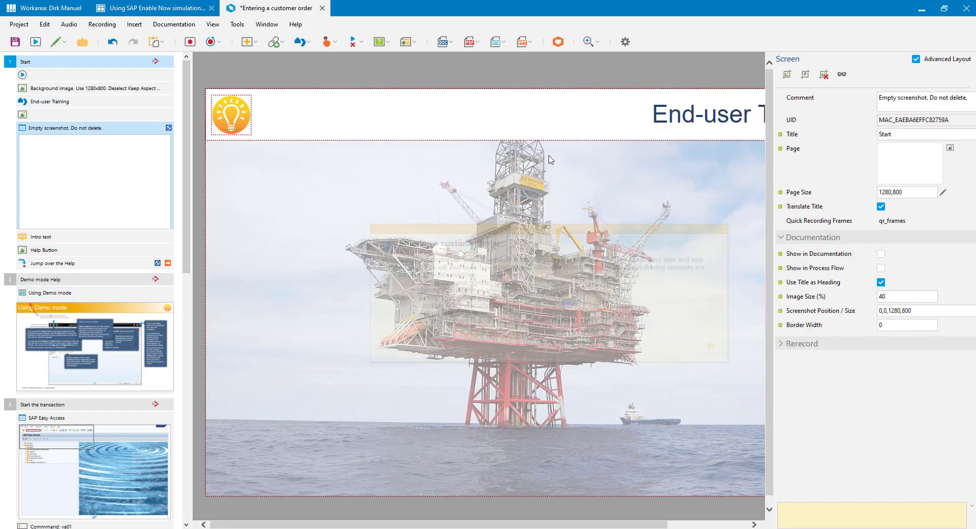
scroll(529, 254, "down", 2)
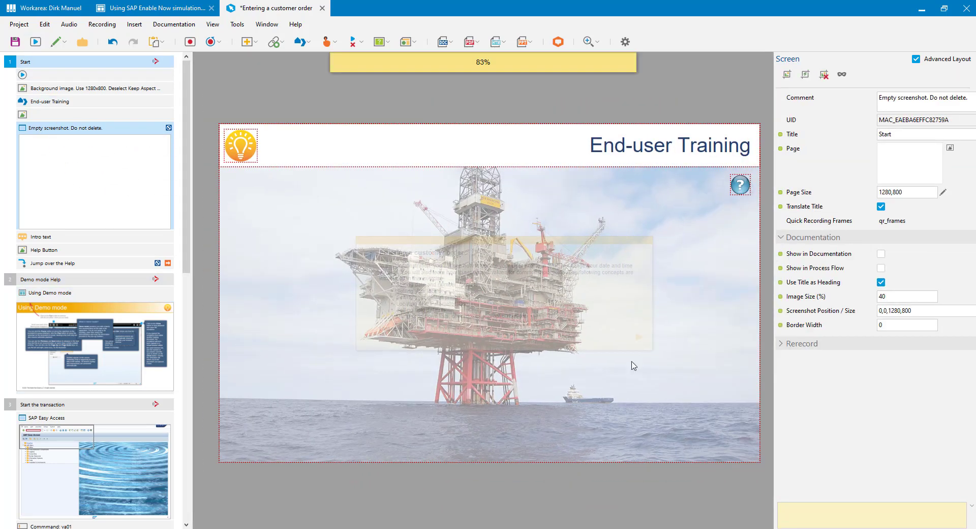
left_click(79, 238)
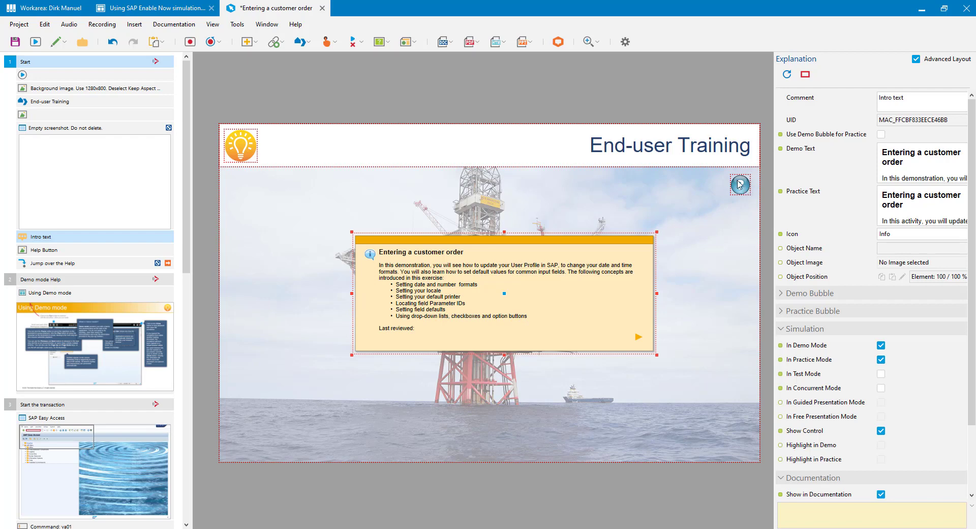
Inspect the Help Button image's link target and the actions offered for it, leaving the link dialog without saving
left_click(741, 190)
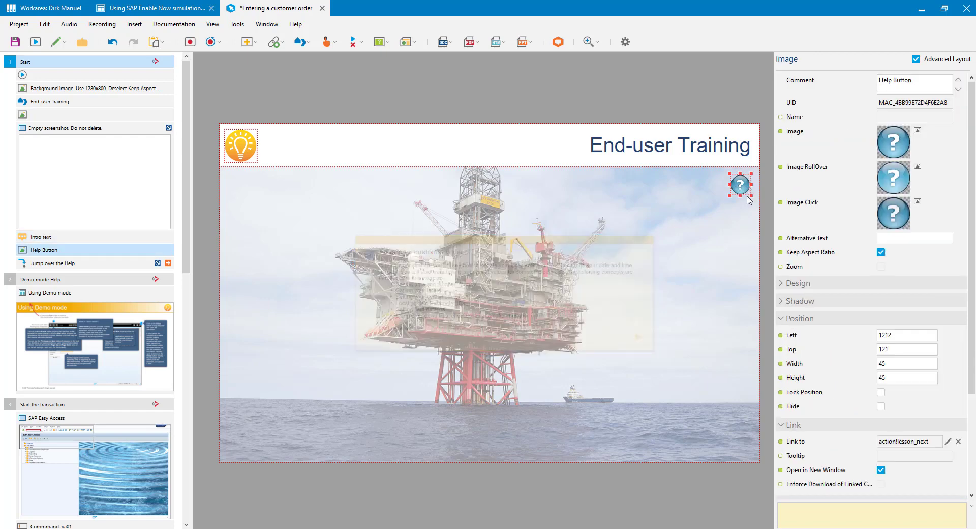
scroll(973, 407, "down", 5)
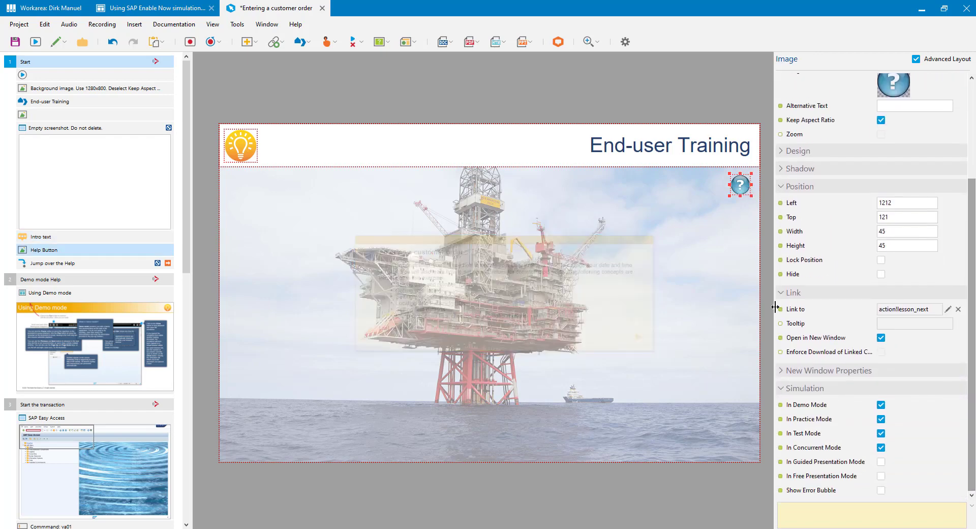
left_click(799, 315)
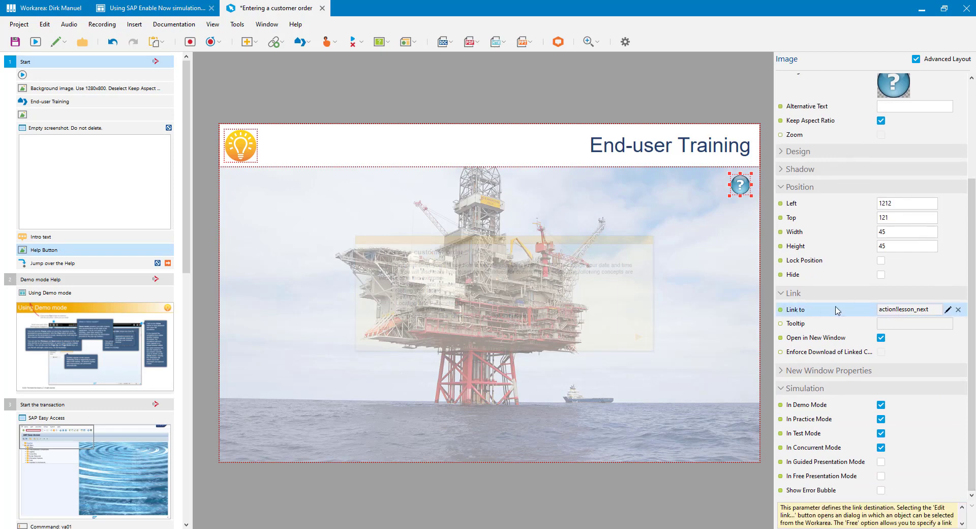
left_click(948, 310)
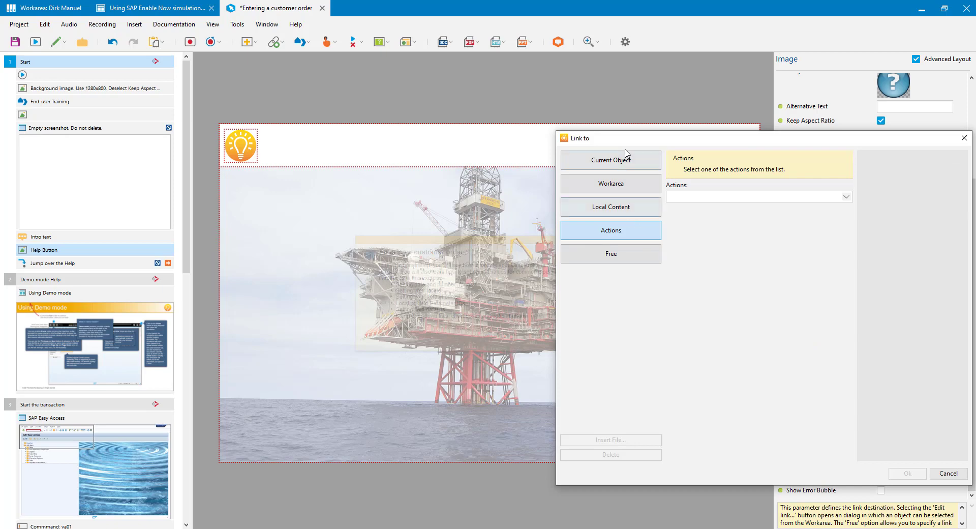
left_click(847, 197)
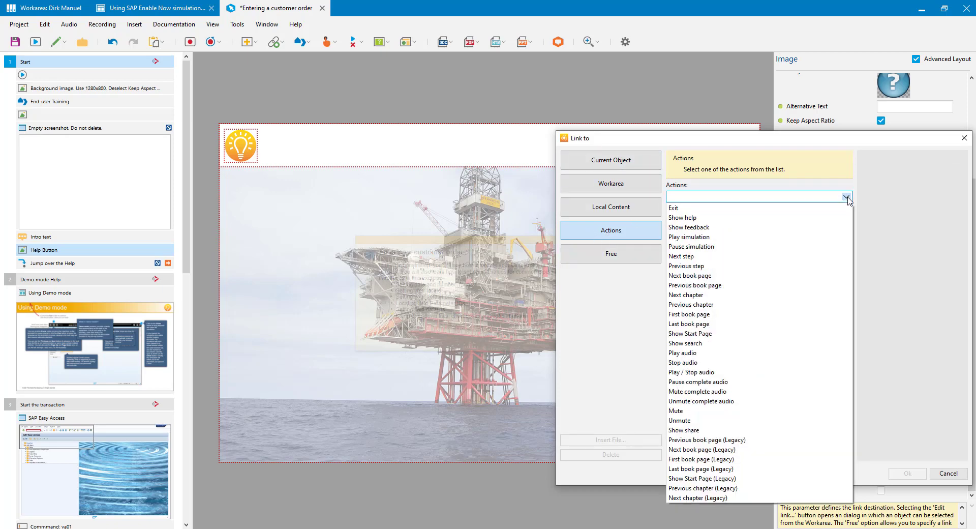
left_click(689, 227)
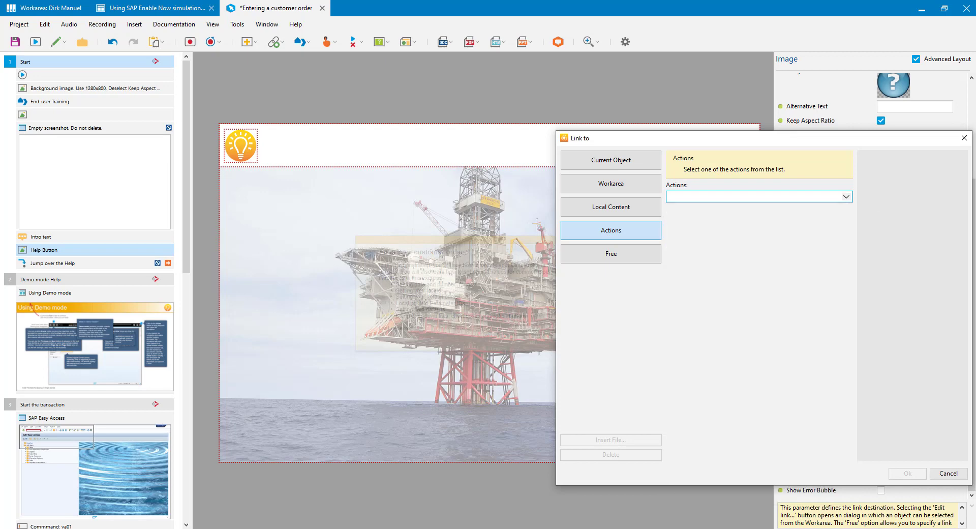
left_click(949, 473)
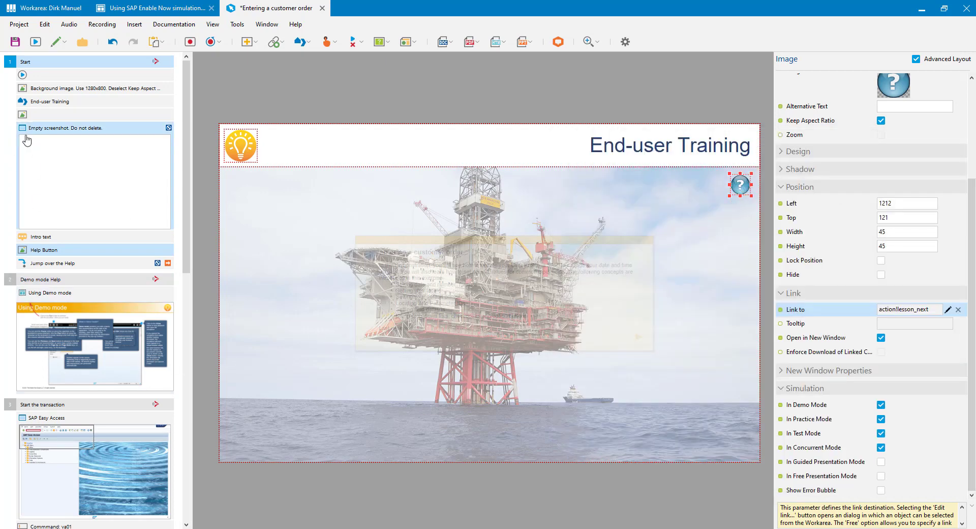
Check the Demo mode Help step and examine the Demo Bubble settings of the Intro text explanation
left_click(38, 281)
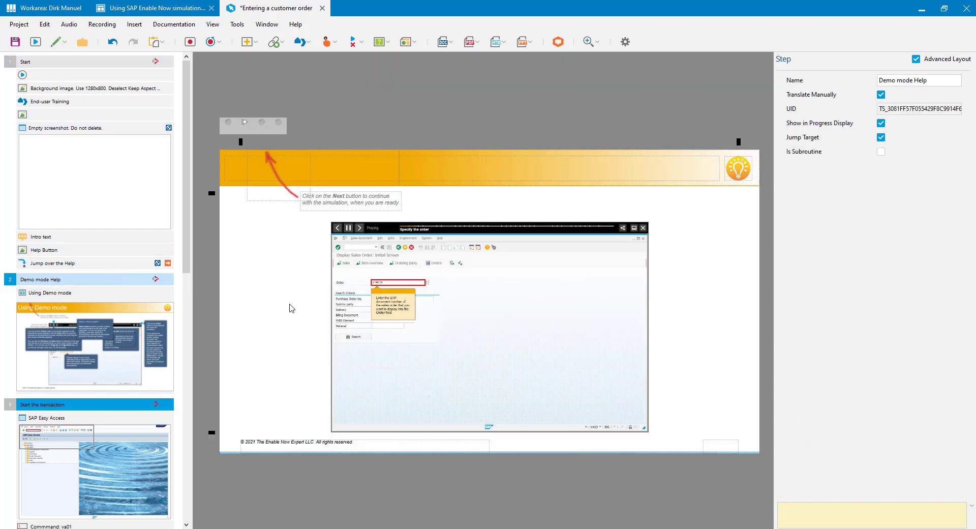
left_click(107, 237)
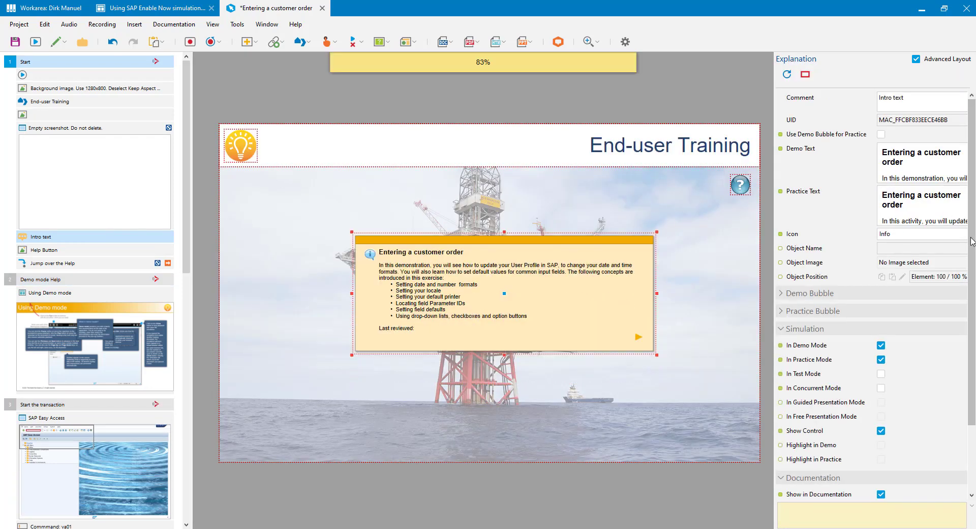
scroll(974, 275, "down", 2)
scroll(974, 275, "down", 2)
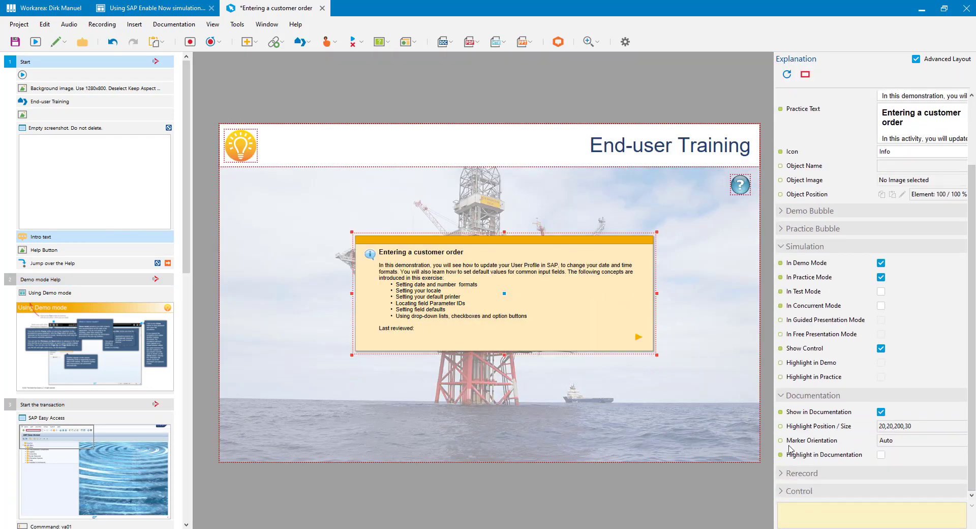
left_click(783, 211)
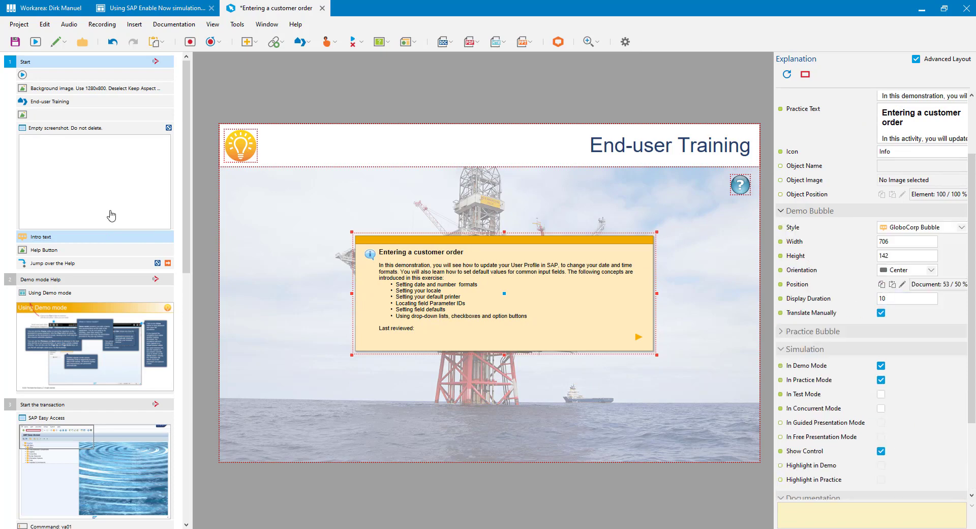
Examine the Jump over the Help macro's target and modes, and the available special macros
left_click(43, 263)
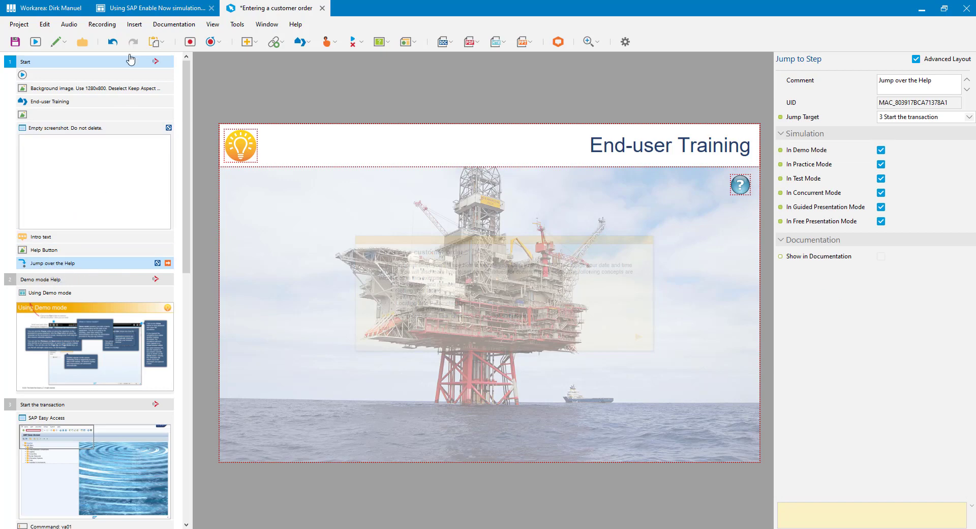
left_click(134, 24)
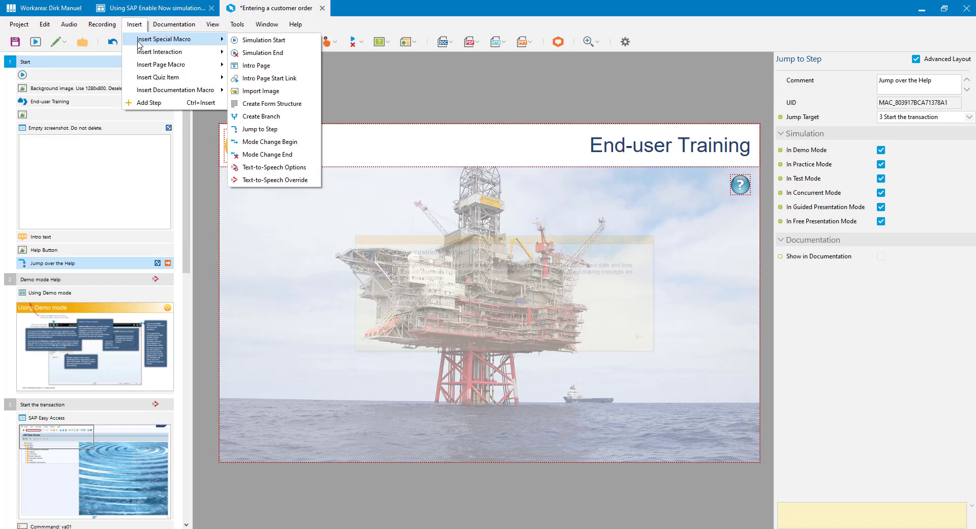
left_click(430, 91)
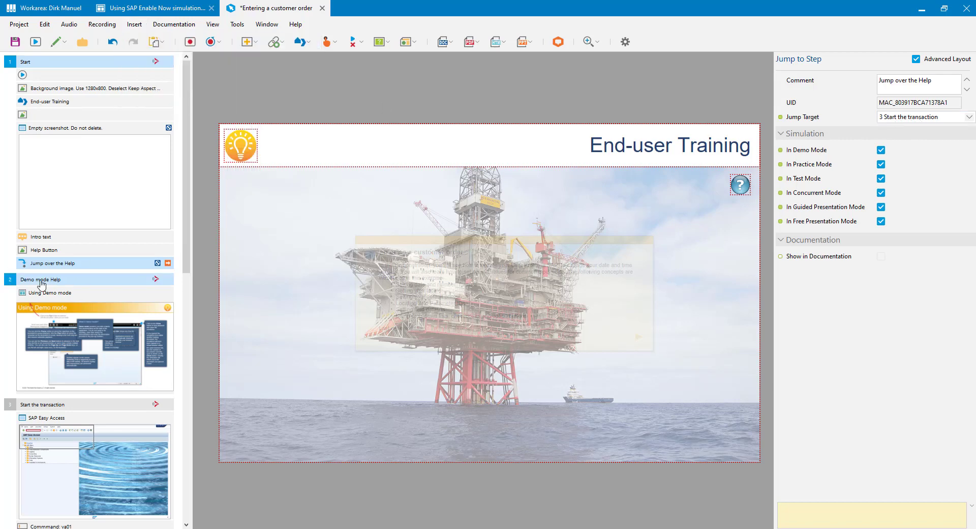
left_click(105, 280, "ctrl")
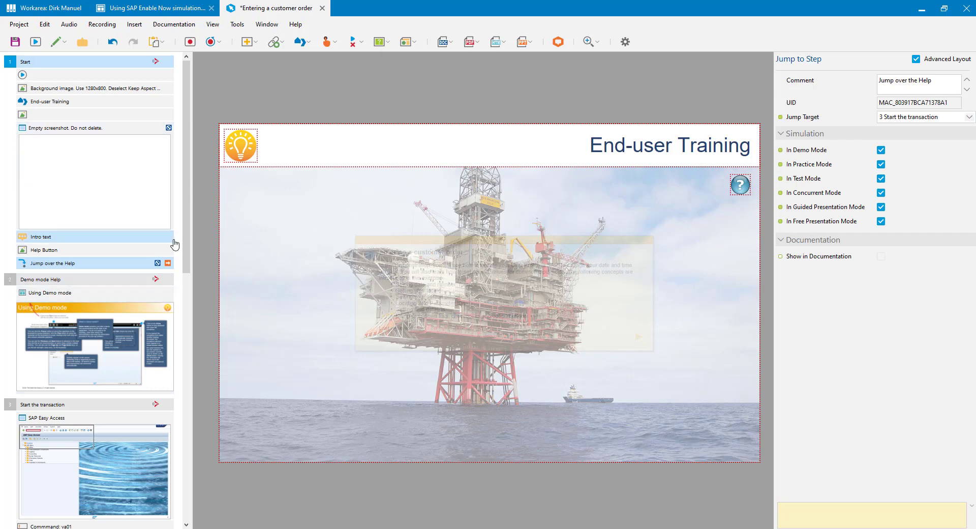
left_click(105, 179)
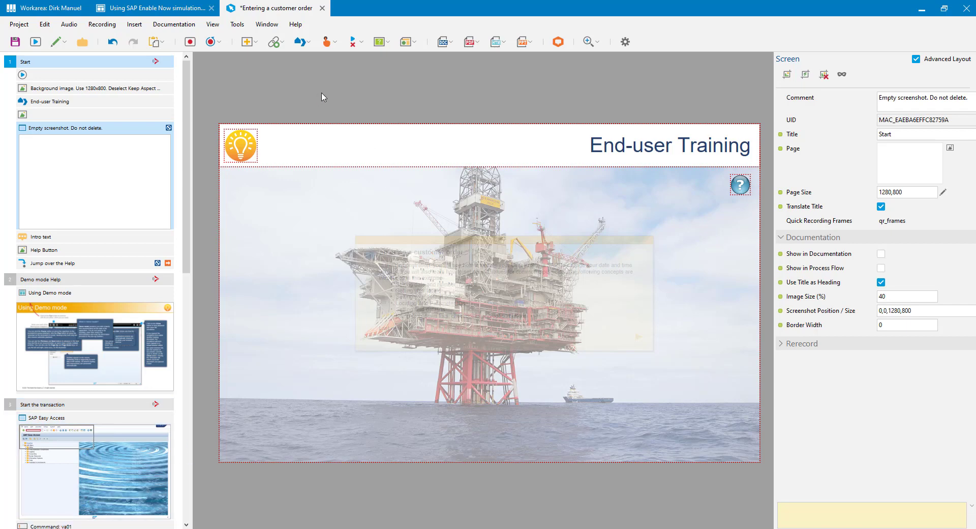
Play the simulation in Demo mode from the Start step and open the help page with its question mark button
left_click(40, 63)
left_click(35, 41)
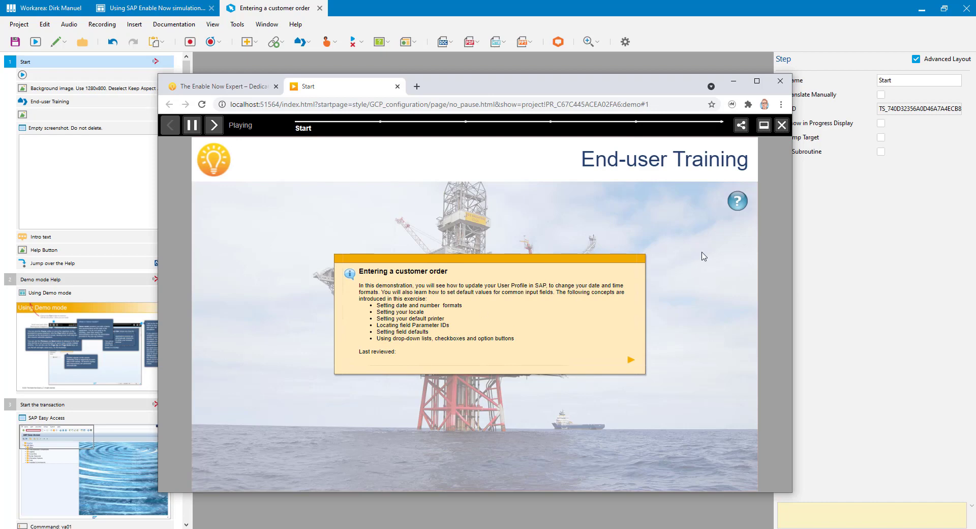
left_click(738, 206)
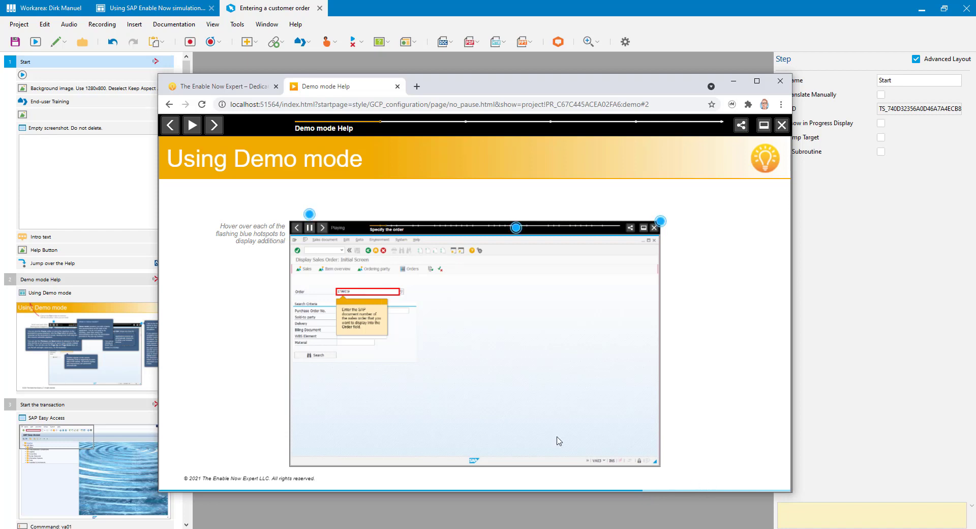
View the explanations behind the blue hotspots on the Using Demo mode page and continue to the following simulation step
mouse_move(518, 234)
mouse_move(659, 224)
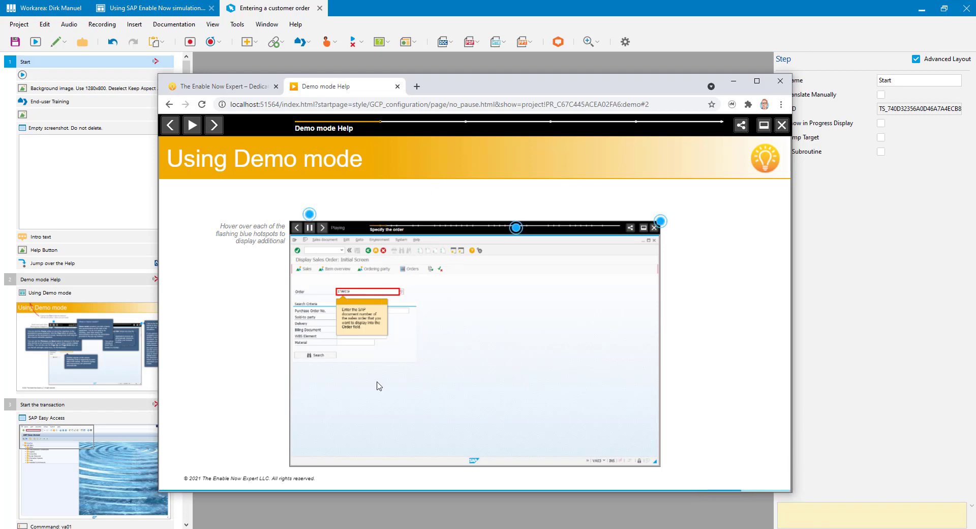
mouse_move(312, 214)
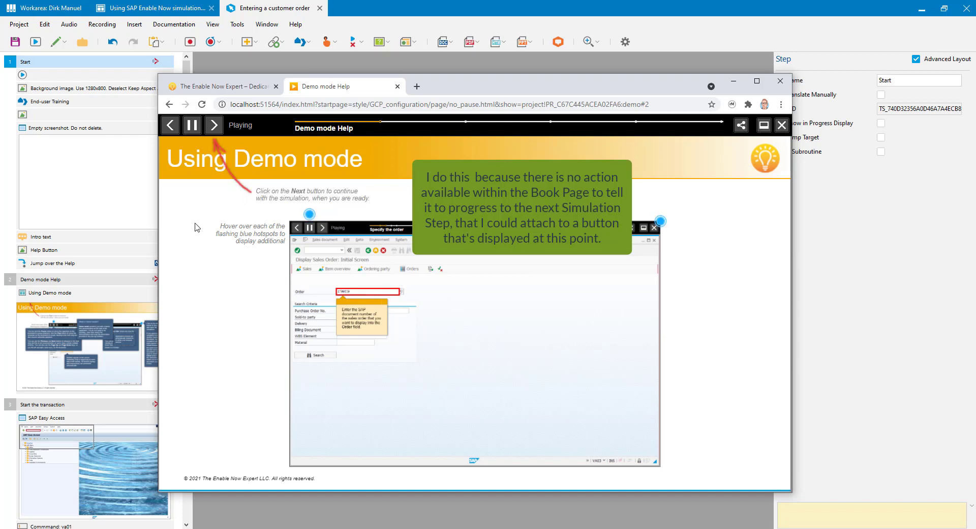
left_click(214, 127)
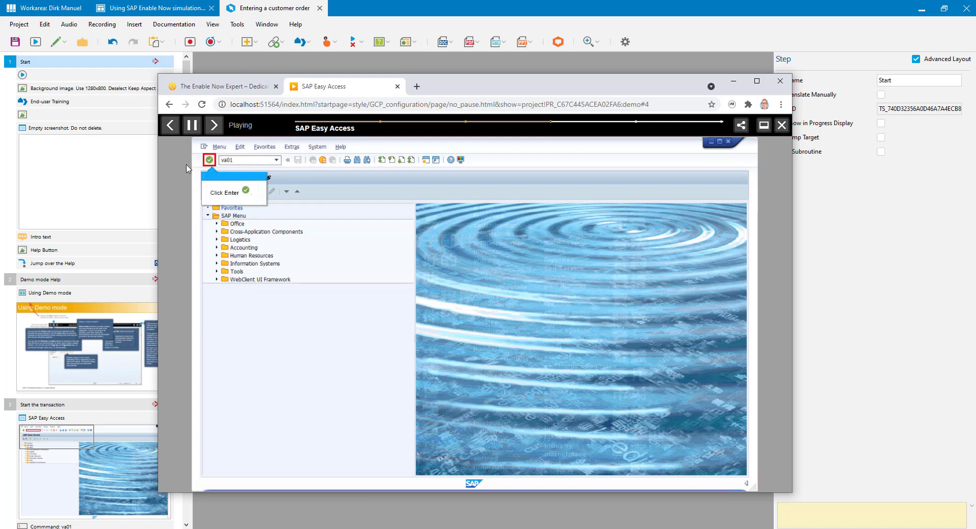
Return the simulation playback to the Start the transaction step
left_click(194, 131)
left_click(170, 126)
left_click(170, 126)
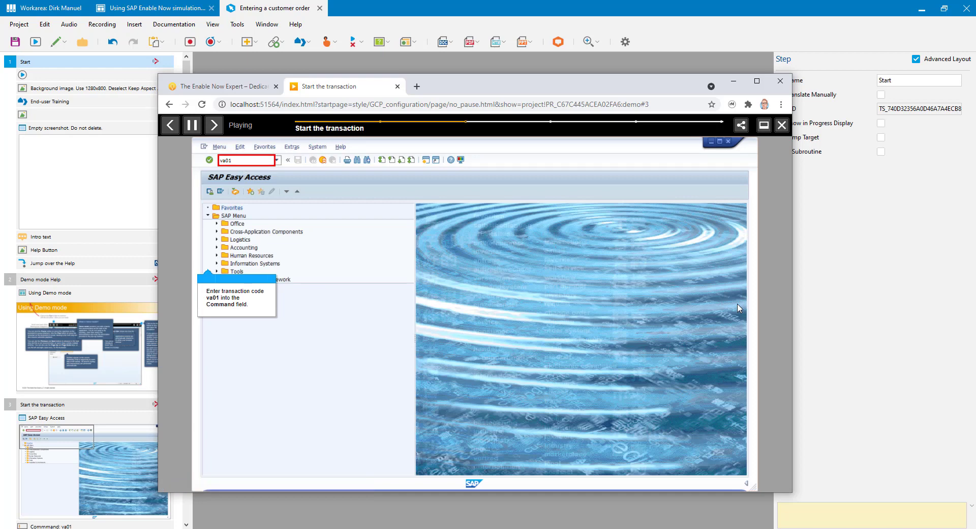
Pause the playback and return to the Entering a customer order project, selecting the Using Demo mode page in the Demo mode Help step
left_click(192, 126)
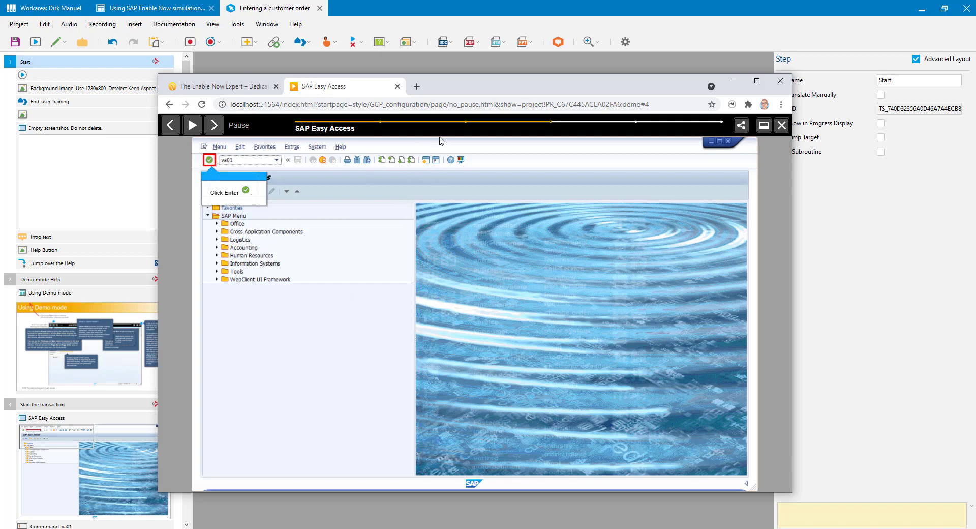
left_click(462, 13)
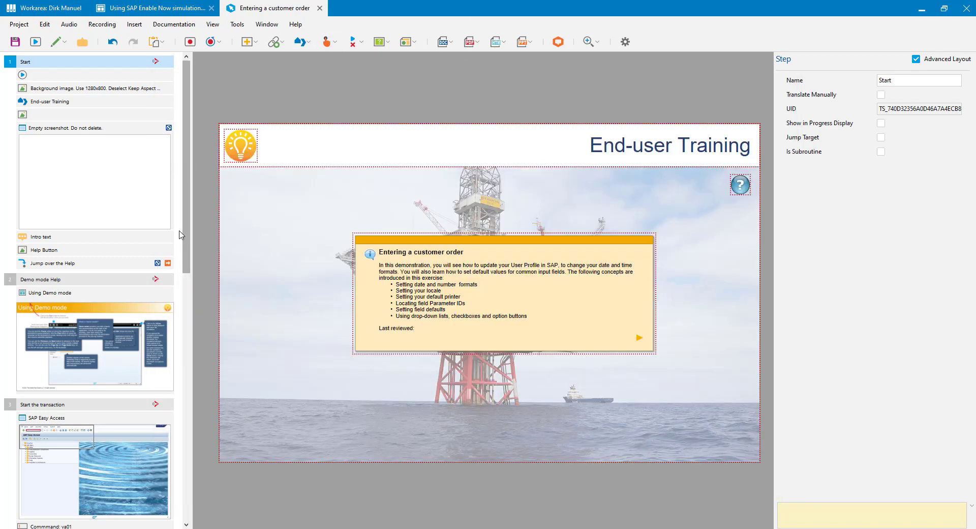
left_click(105, 359)
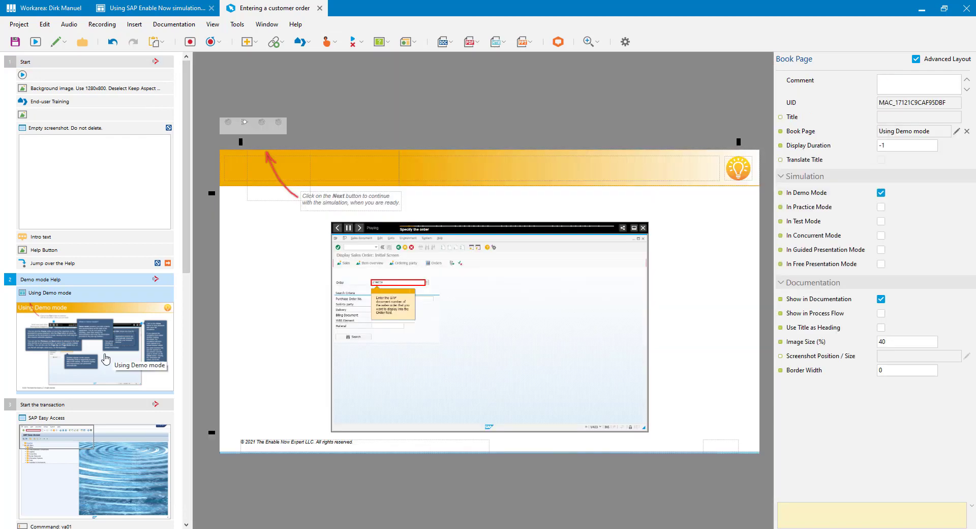
View the Start step's empty screenshot and the settings of its Jump over the Help macro, and reselect the Start step
left_click(119, 176)
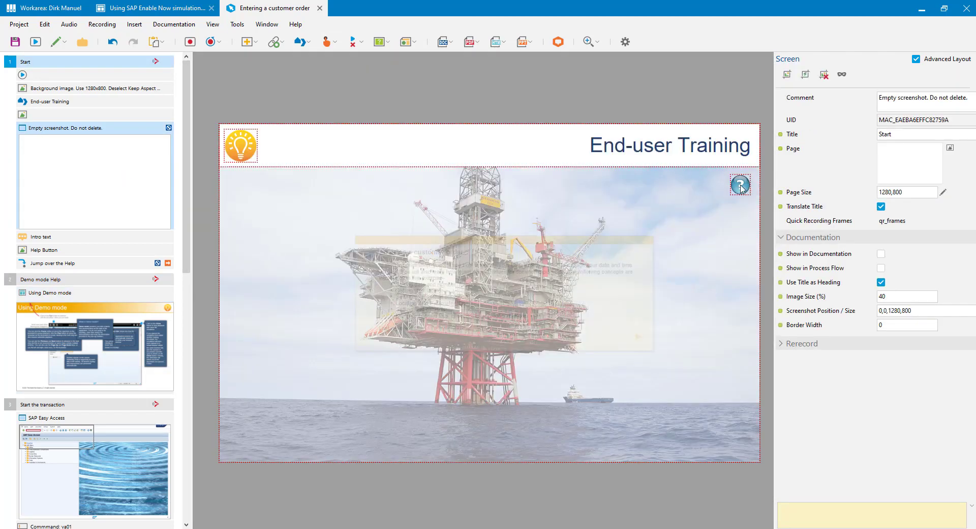
left_click(41, 266)
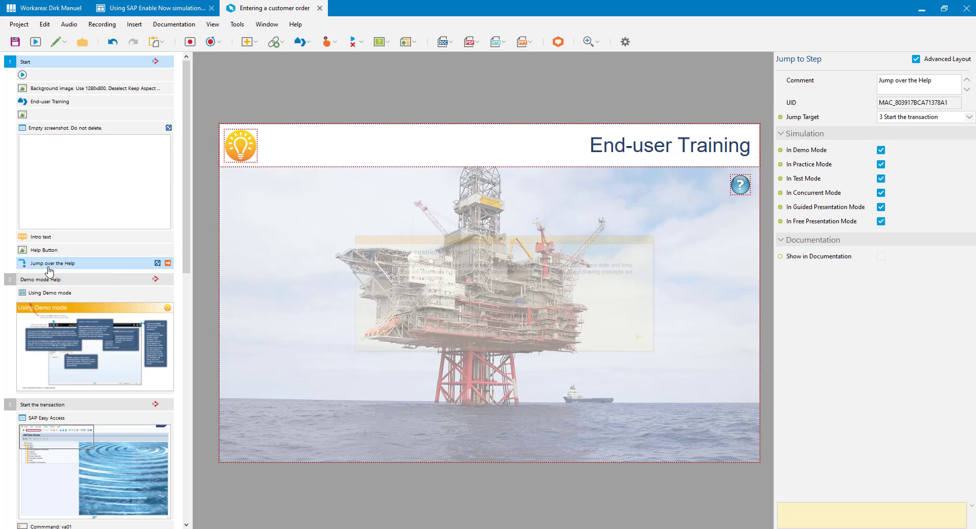
left_click(523, 109)
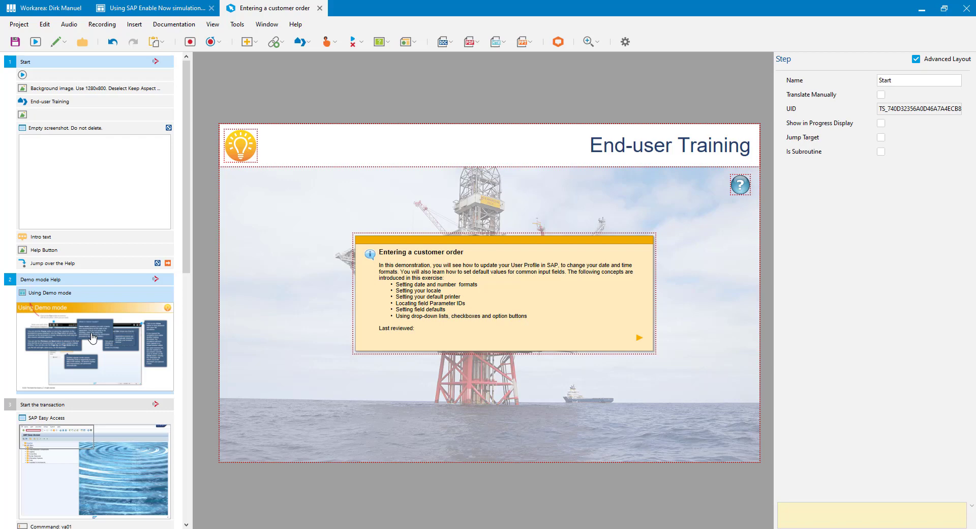
left_click(56, 178)
left_click(21, 63)
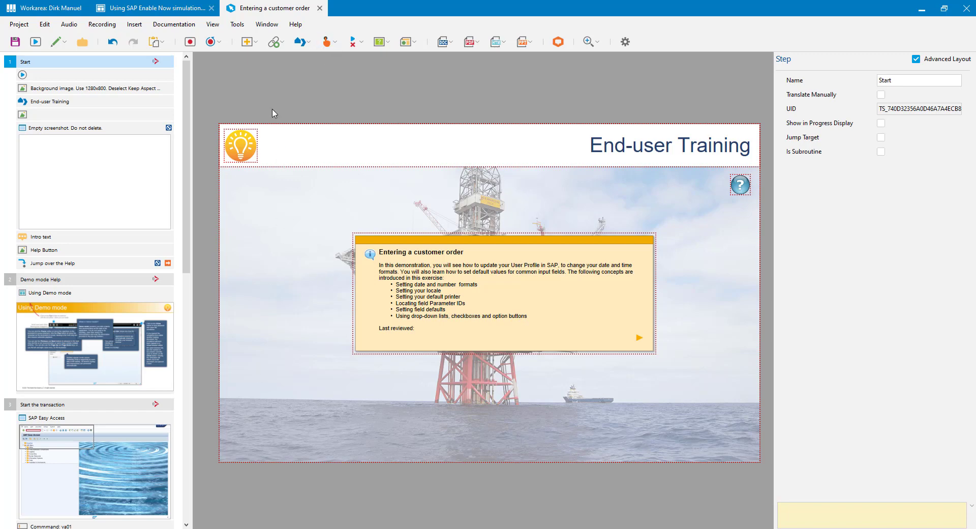
Examine the Jump over the Help macro's jump target alongside the Demo mode Help and Start the transaction steps
left_click(59, 263)
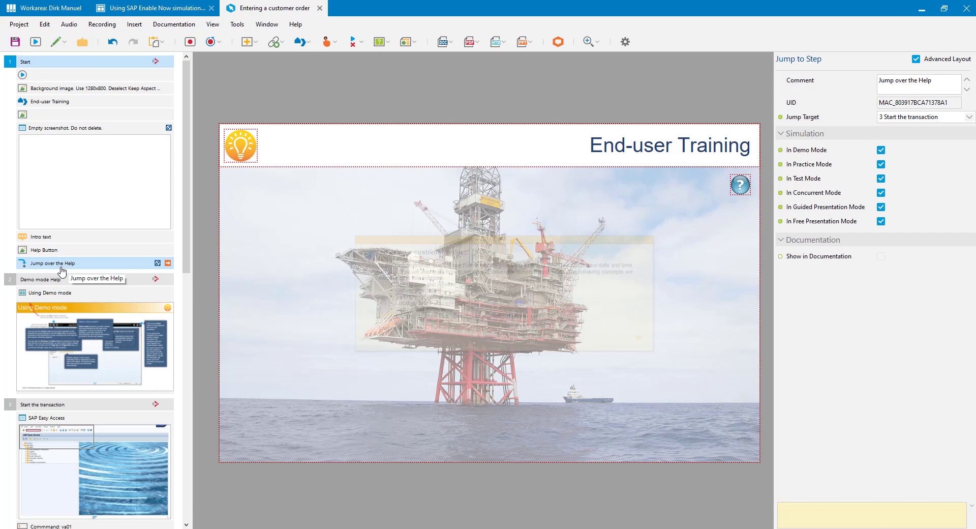
left_click(808, 119)
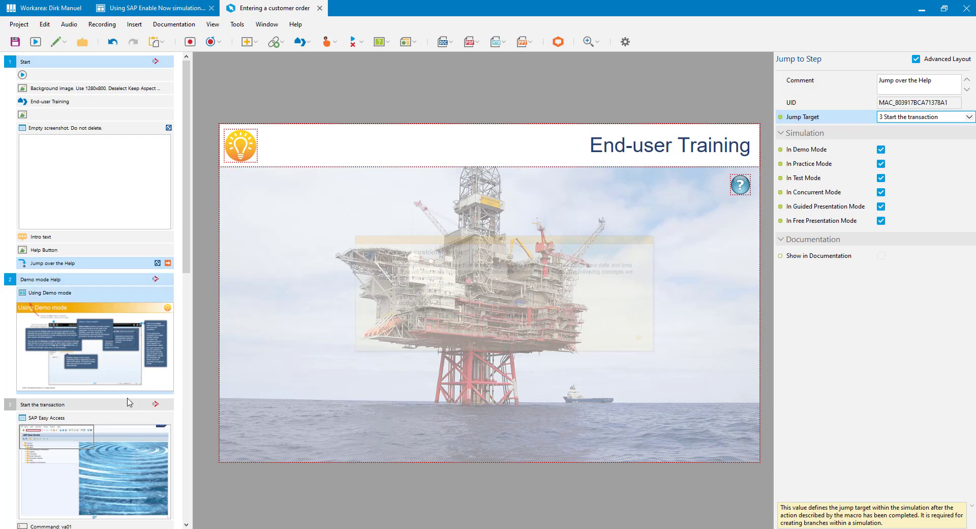
left_click(30, 407)
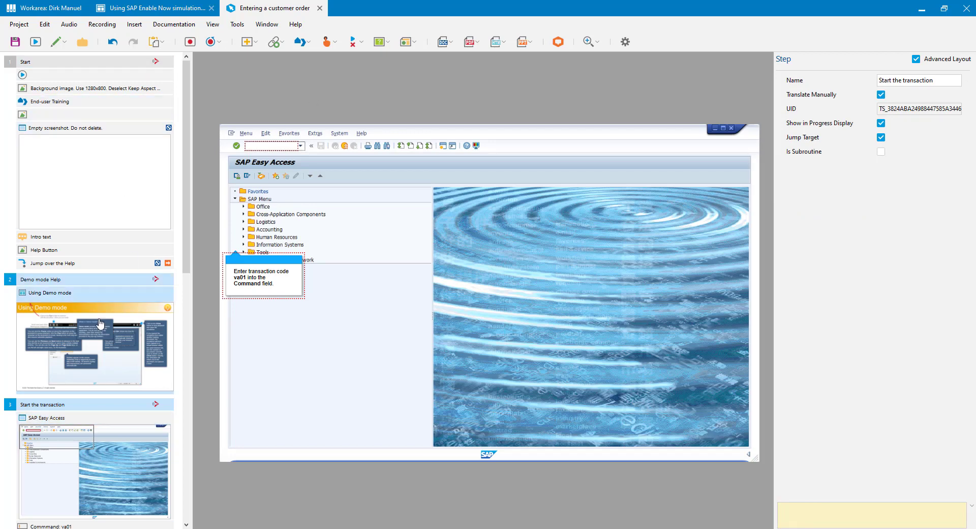
left_click(74, 280)
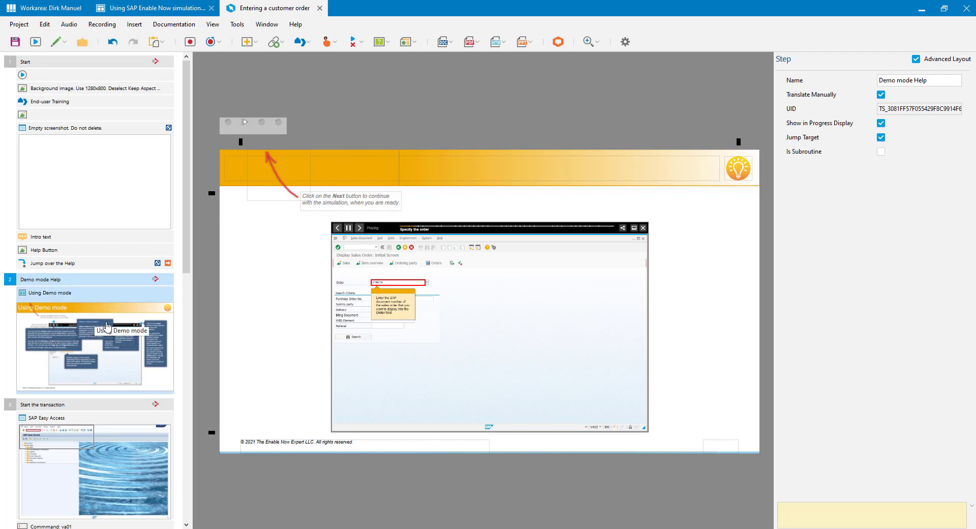
left_click(66, 264)
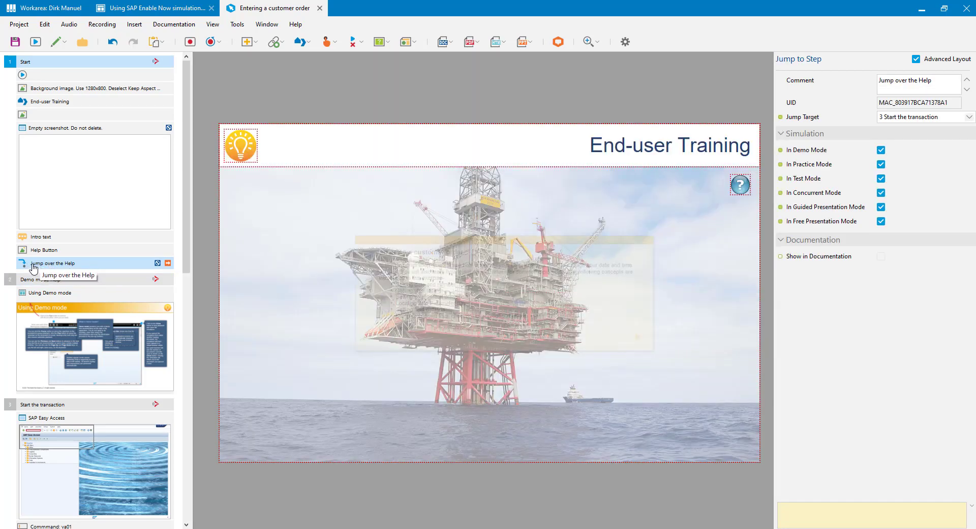
left_click(803, 117)
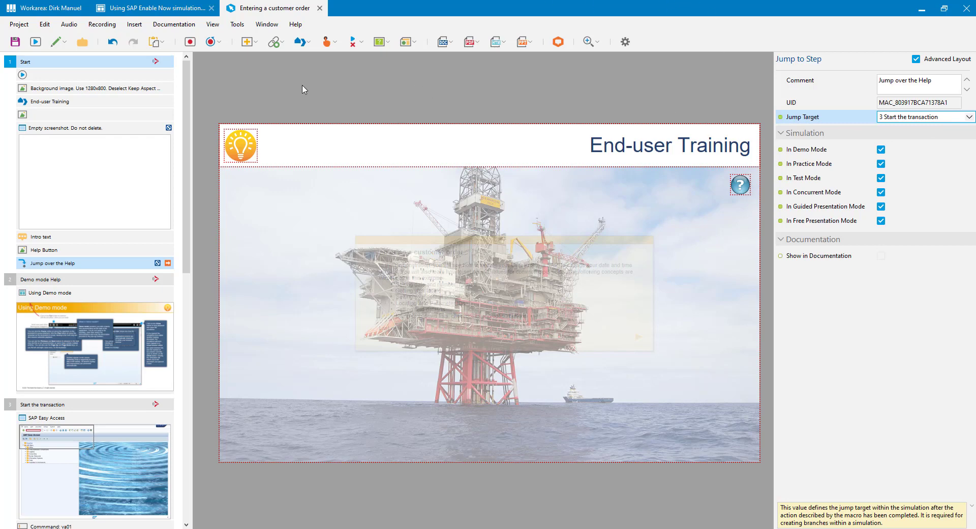
Switch to the Using SAP Enable Now simulations book and examine the Bubbles Bubble and the Animation time control's timeout actions
left_click(168, 9)
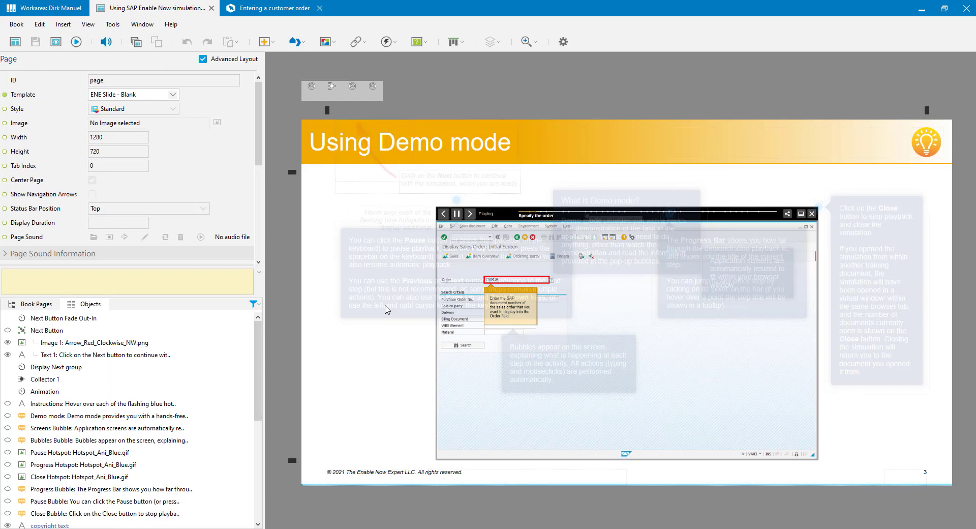
left_click(539, 368)
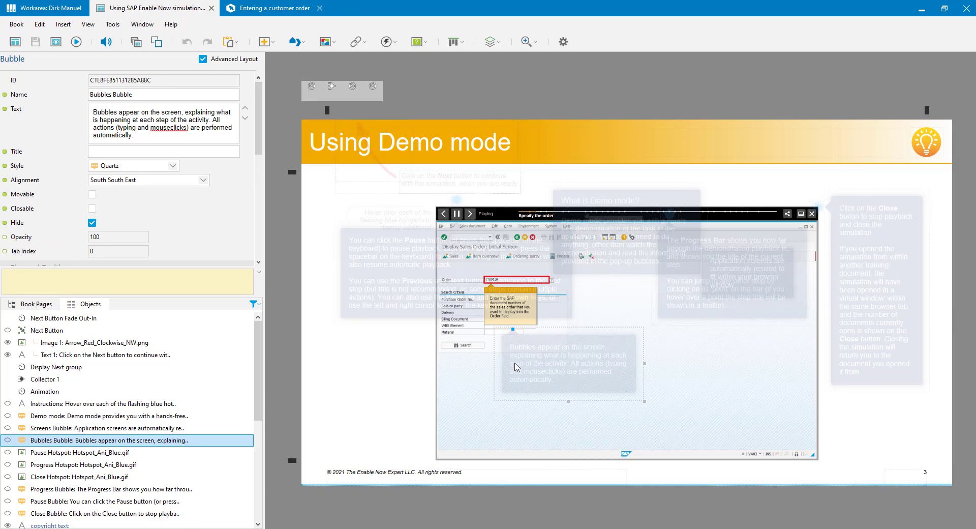
left_click(313, 86)
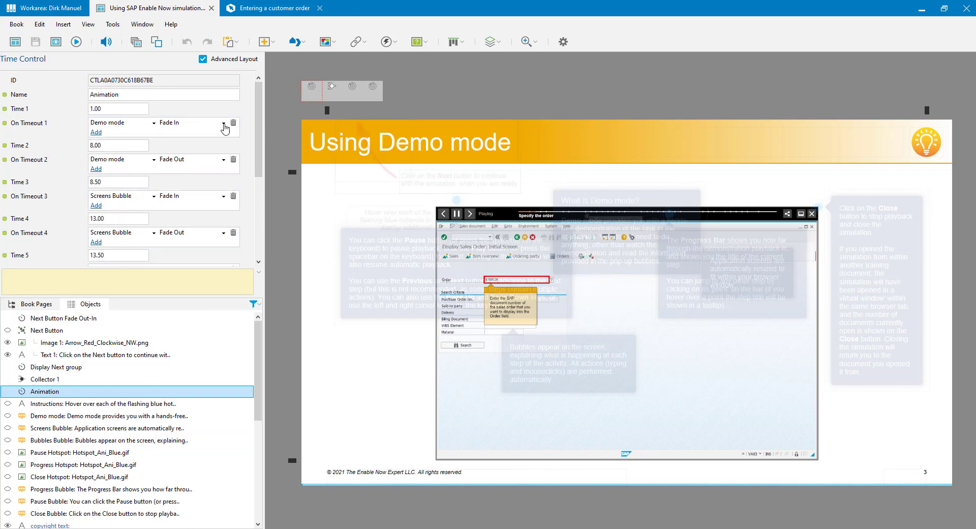
scroll(143, 236, "down", 5)
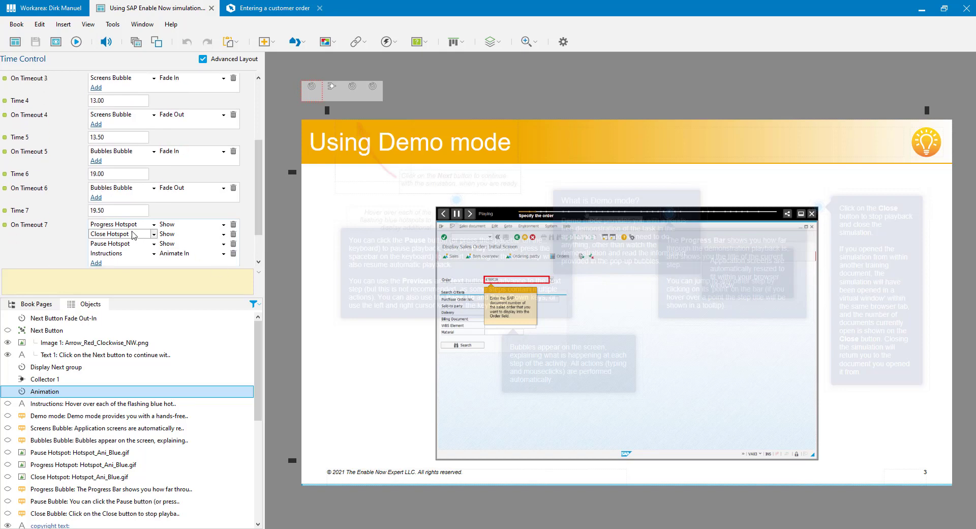
View the red arrow image that points towards the Next button on the Using Demo mode page
left_click(287, 218)
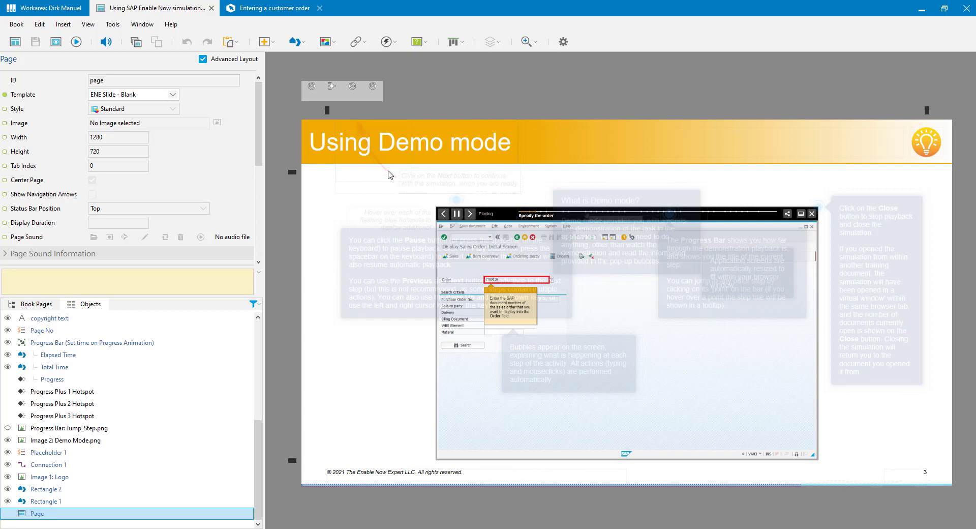
left_click(382, 166)
left_click(374, 145)
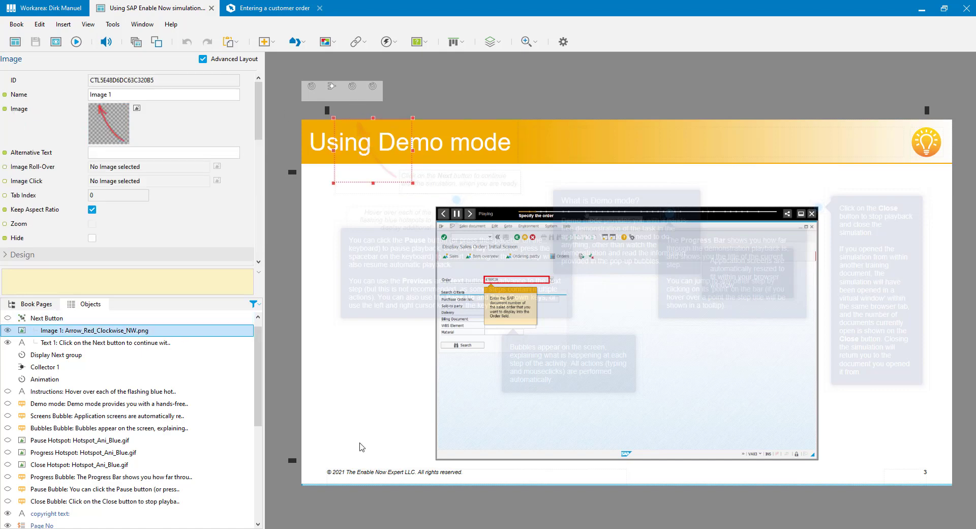
left_click(380, 427)
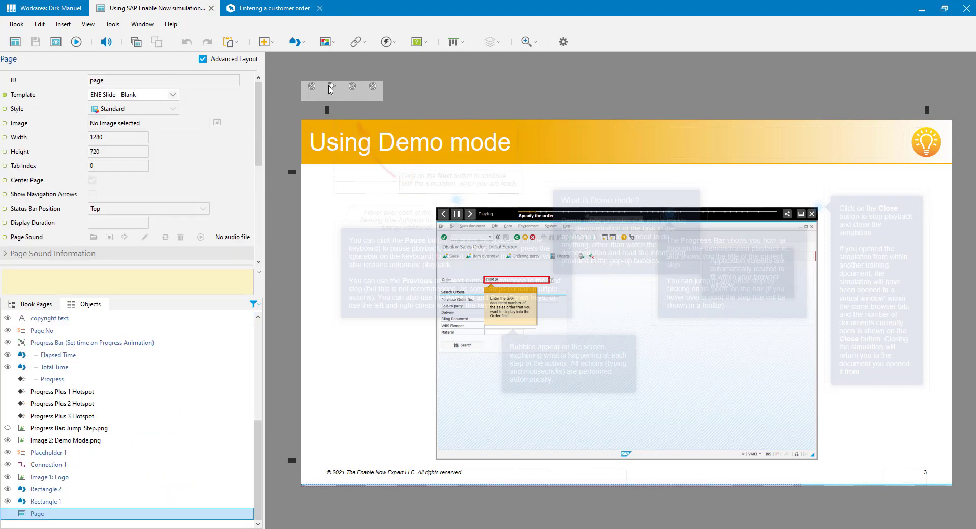
Examine Collector 1's actions for counts 1 to 3, including the Display Next group action, and the Next Button group
left_click(329, 86)
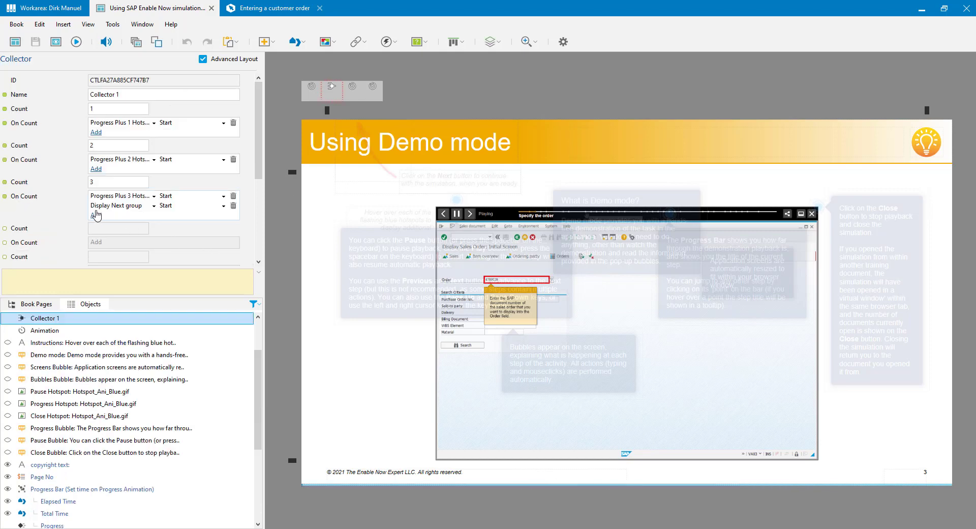
left_click(116, 183)
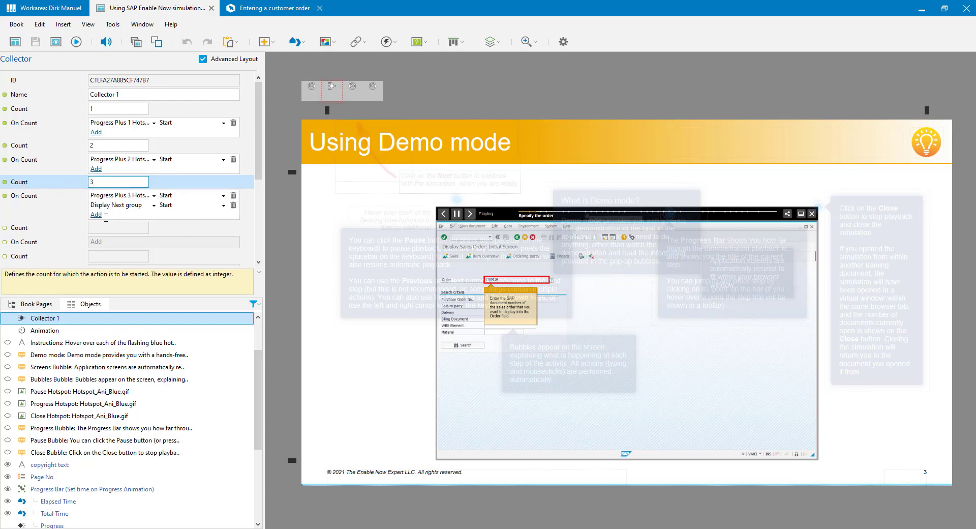
left_click(120, 207)
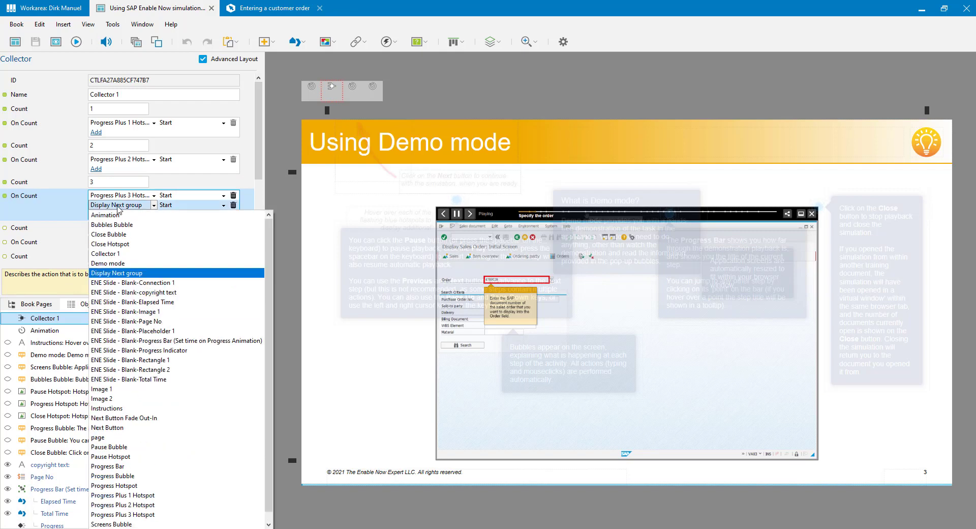
left_click(119, 206)
left_click(381, 178)
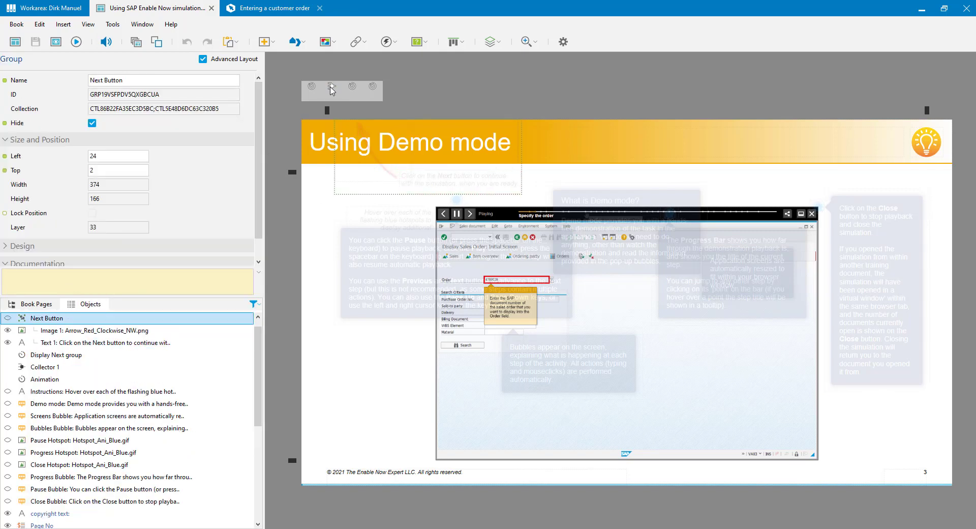
left_click(332, 89)
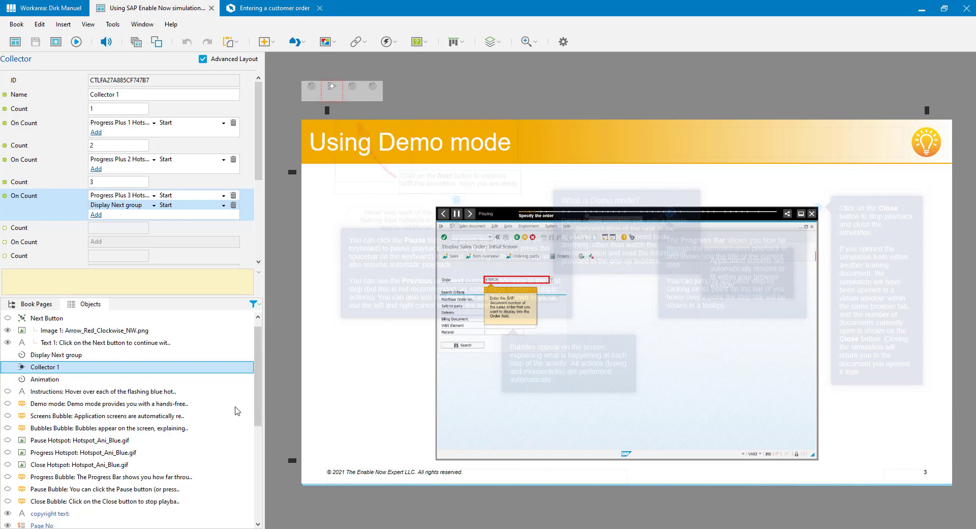
Examine the Progress Bar group and the three Progress Plus Hotspot animations, and look again at the Next Button group's arrow
left_click_drag(256, 395, 259, 389)
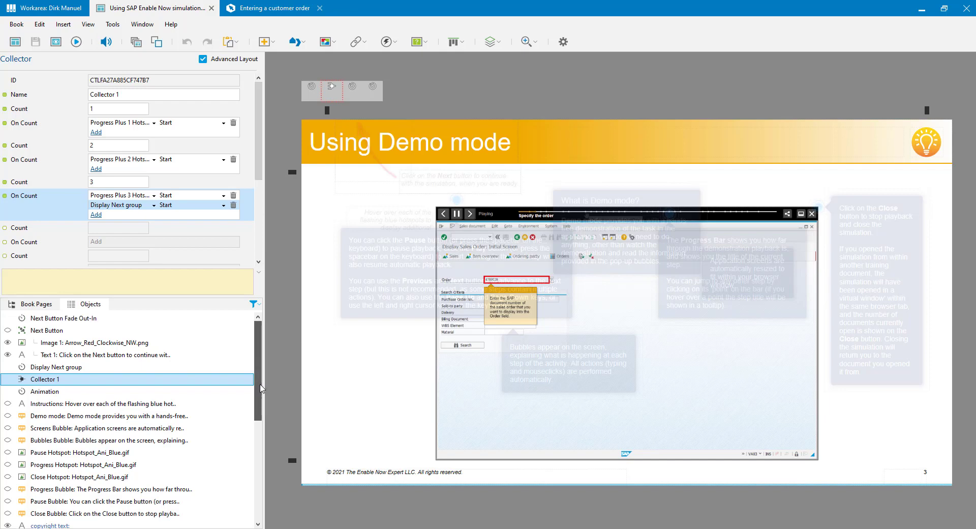
scroll(260, 389, "down", 5)
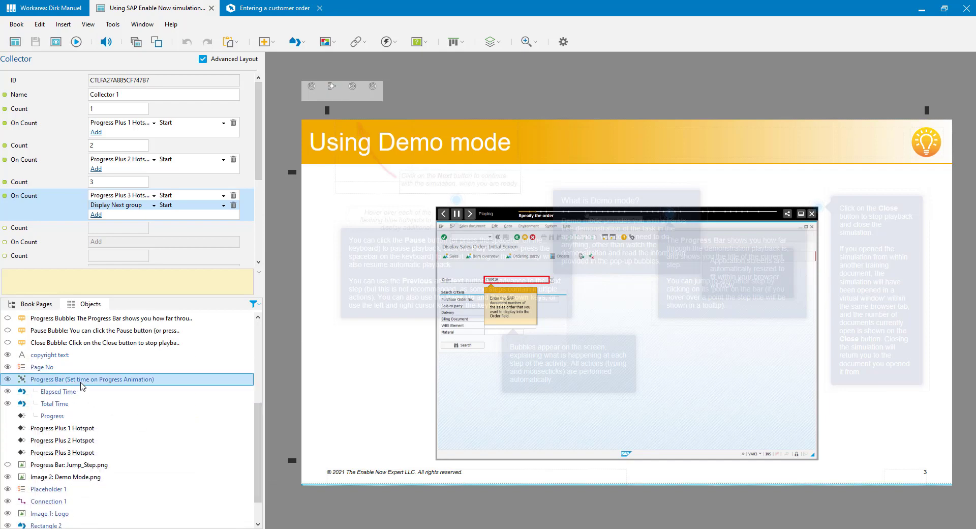
left_click(80, 383)
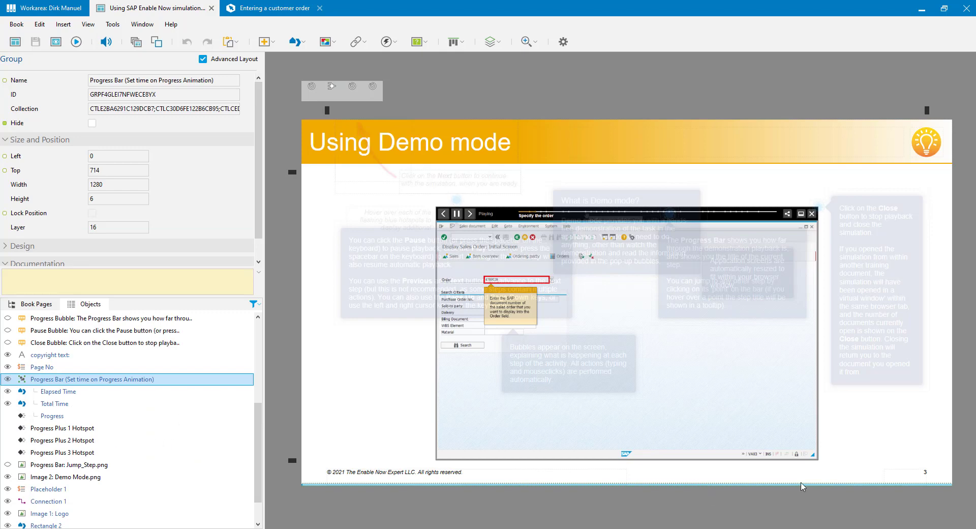
left_click(81, 430)
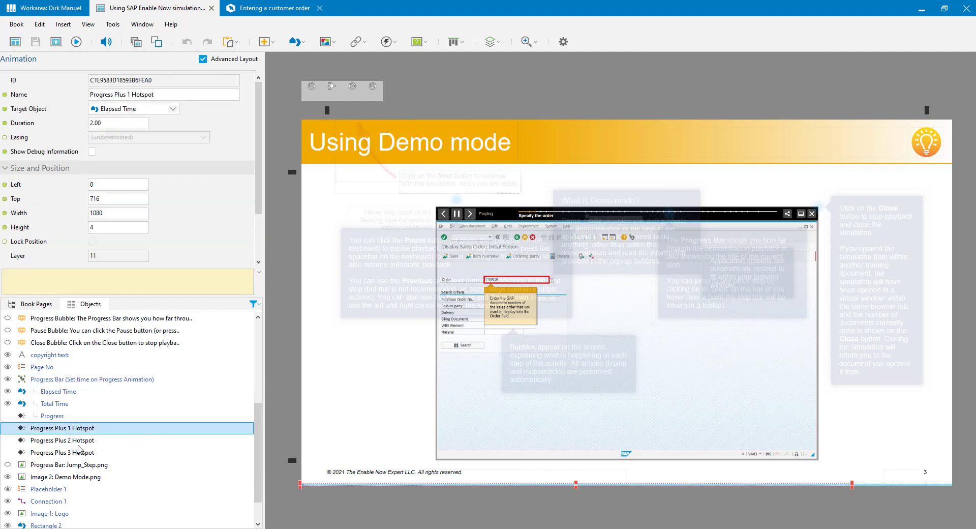
left_click(87, 442)
left_click(56, 453)
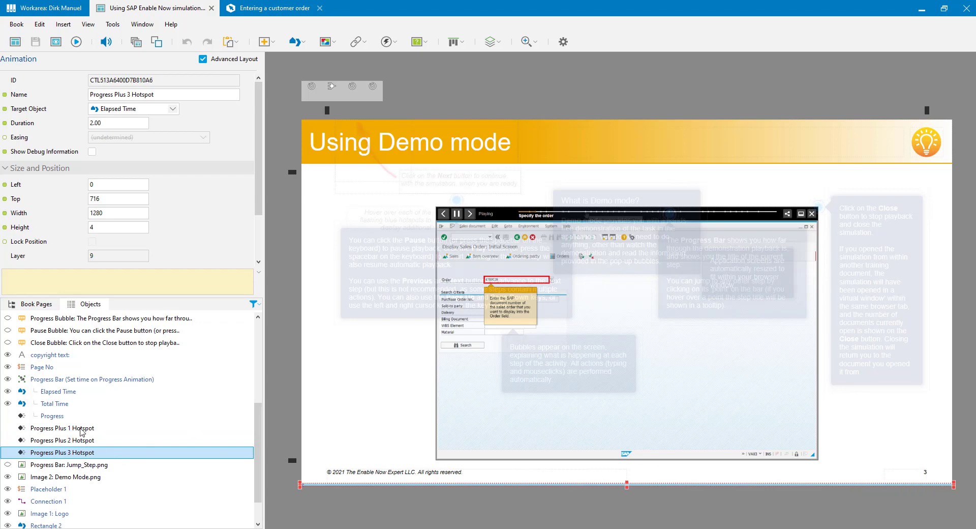
left_click(81, 428)
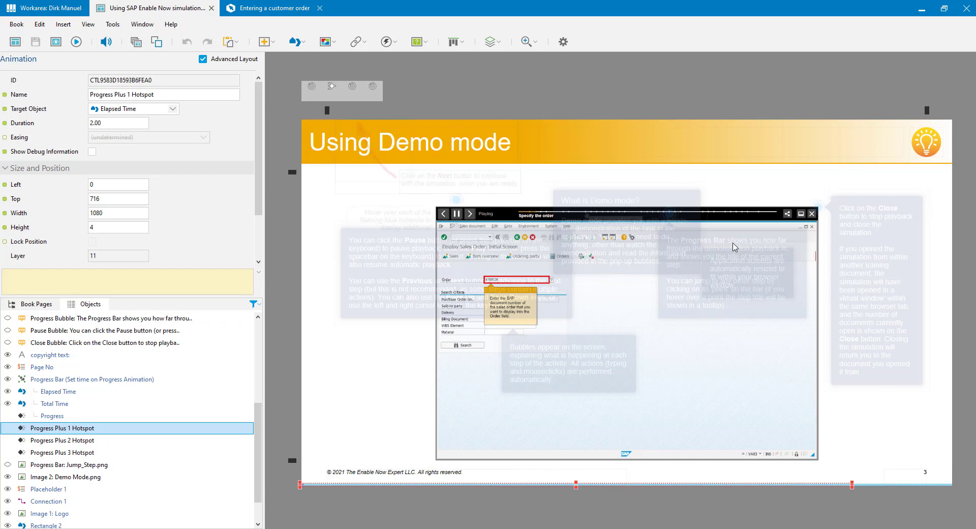
left_click(375, 156)
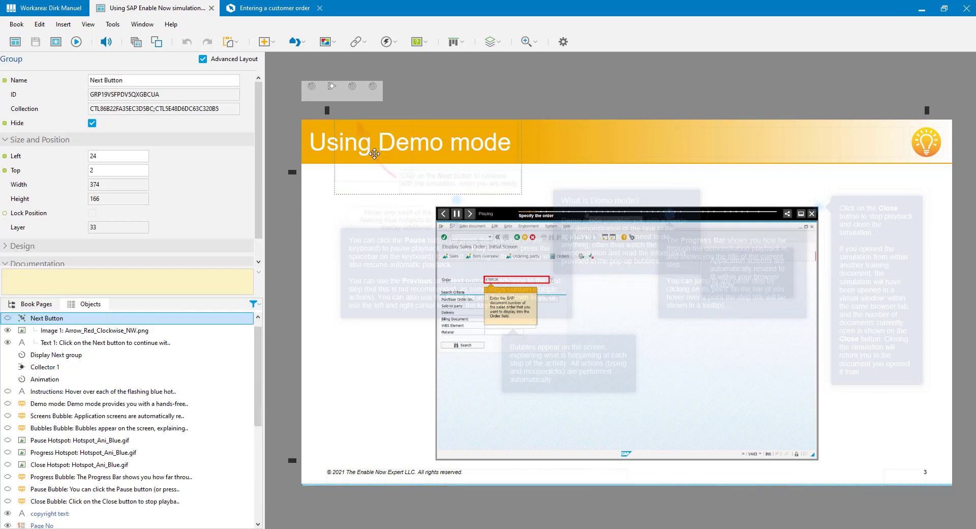
left_click(375, 156)
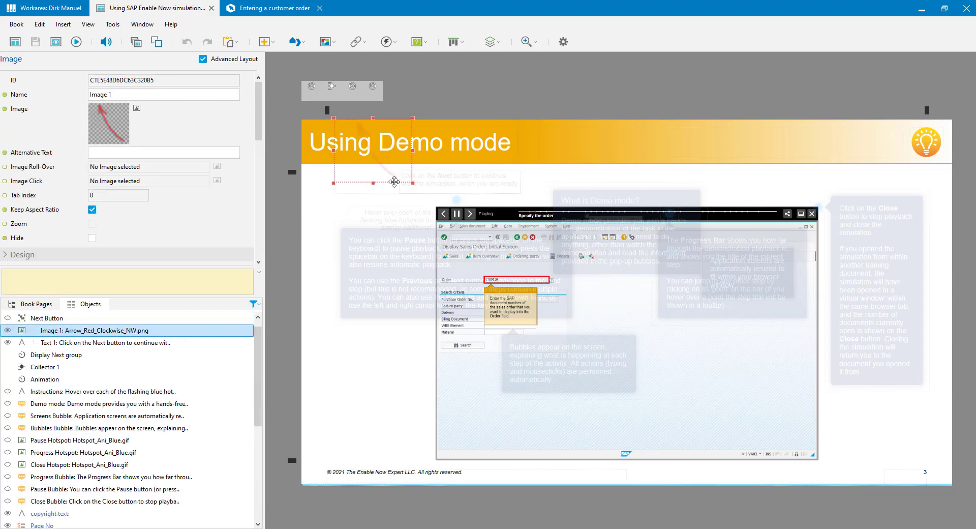
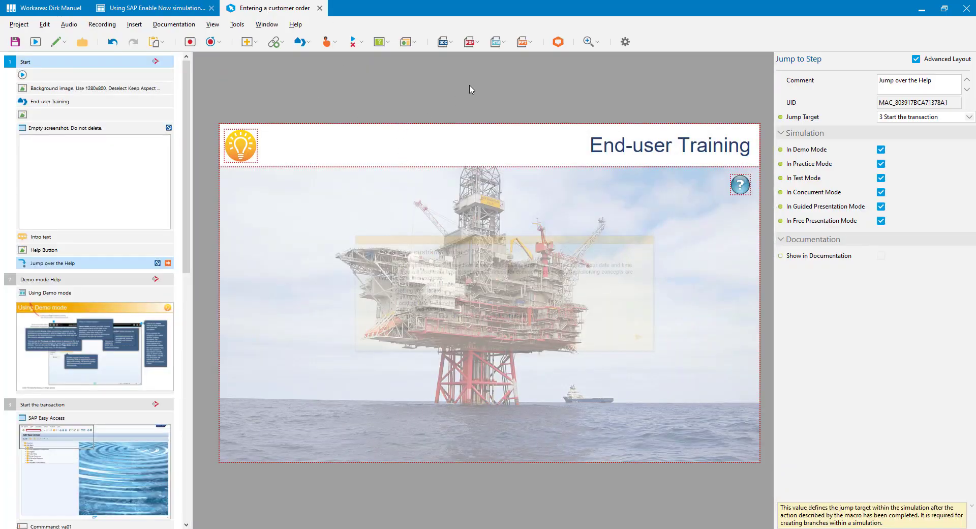
Back in the Entering a customer order project, review the playback modes of the Using Demo mode page and the Help Button's link and modes
left_click(87, 296)
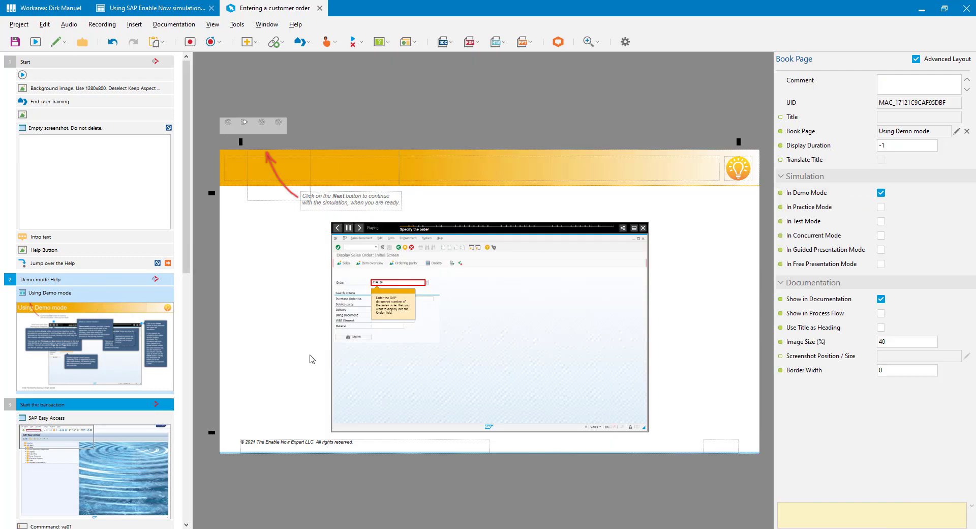
left_click(71, 281)
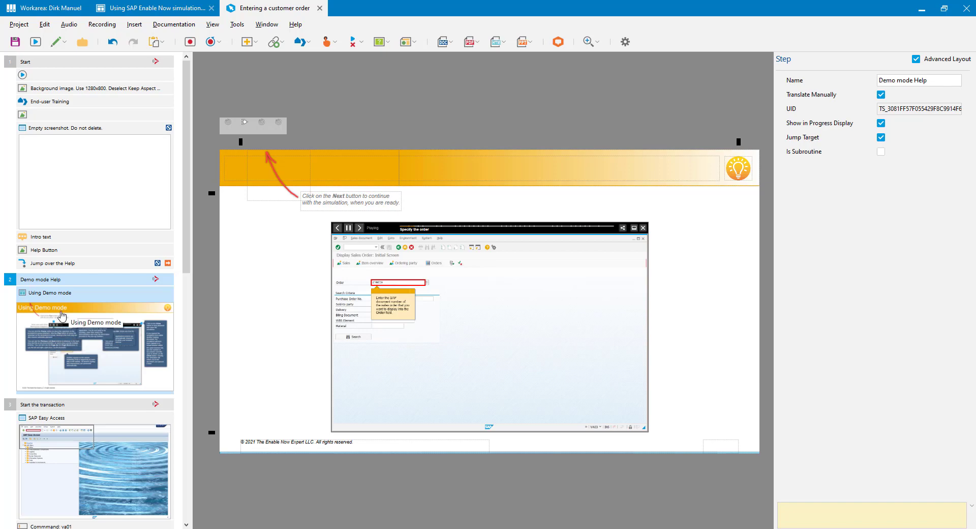
left_click(71, 251)
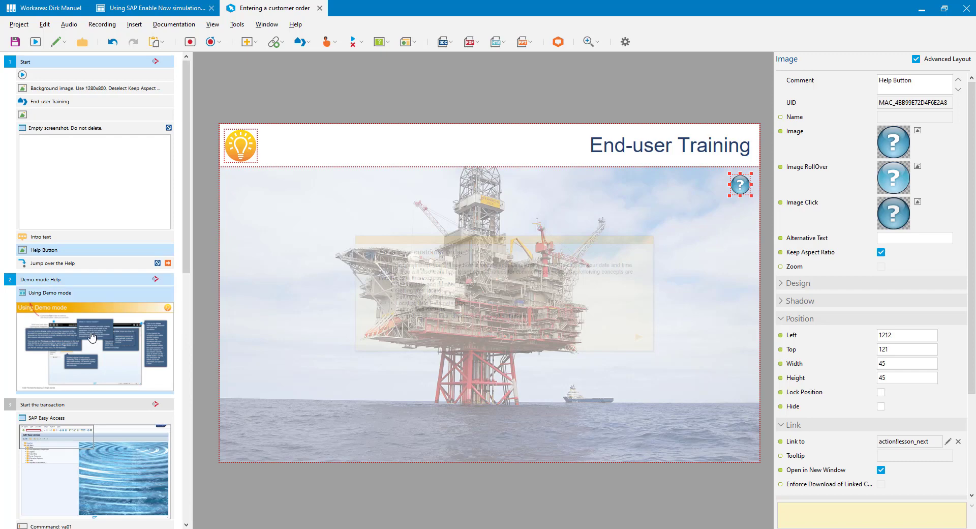
left_click_drag(973, 165, 972, 260)
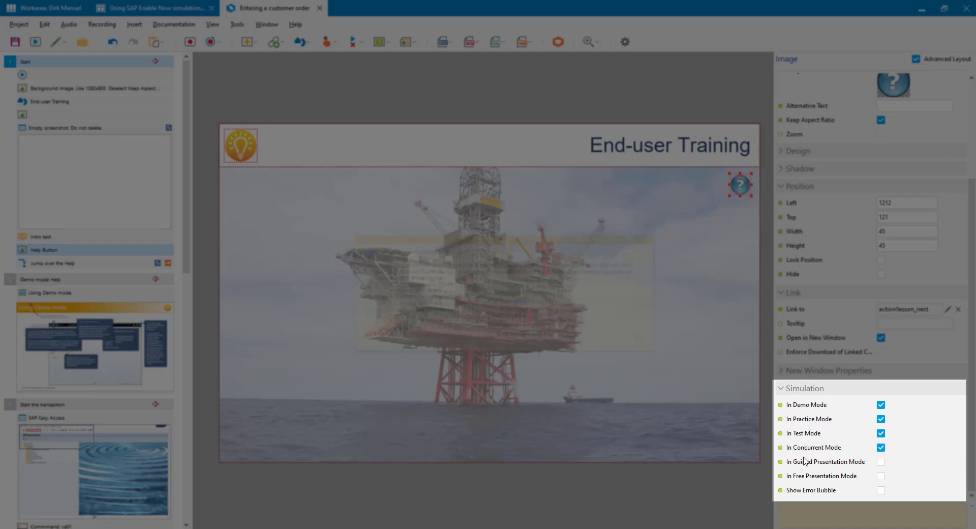
left_click(102, 338)
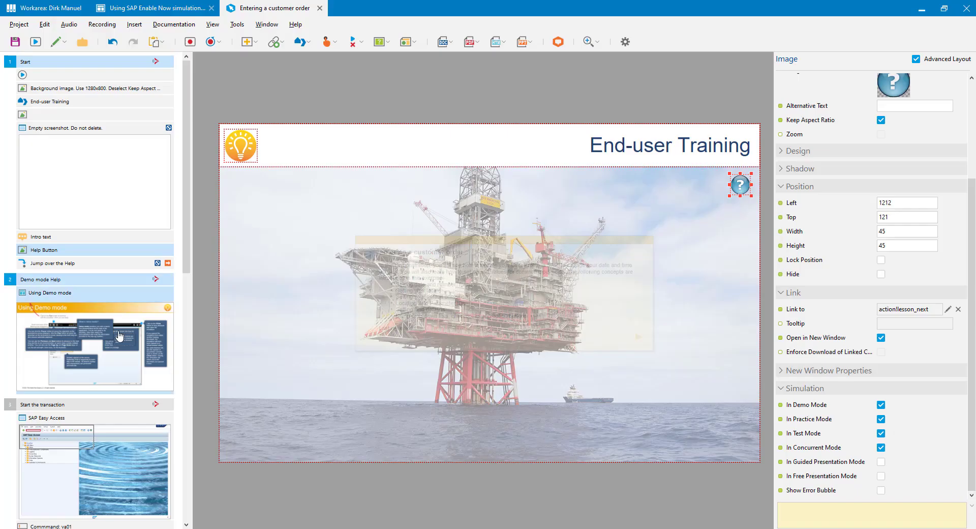